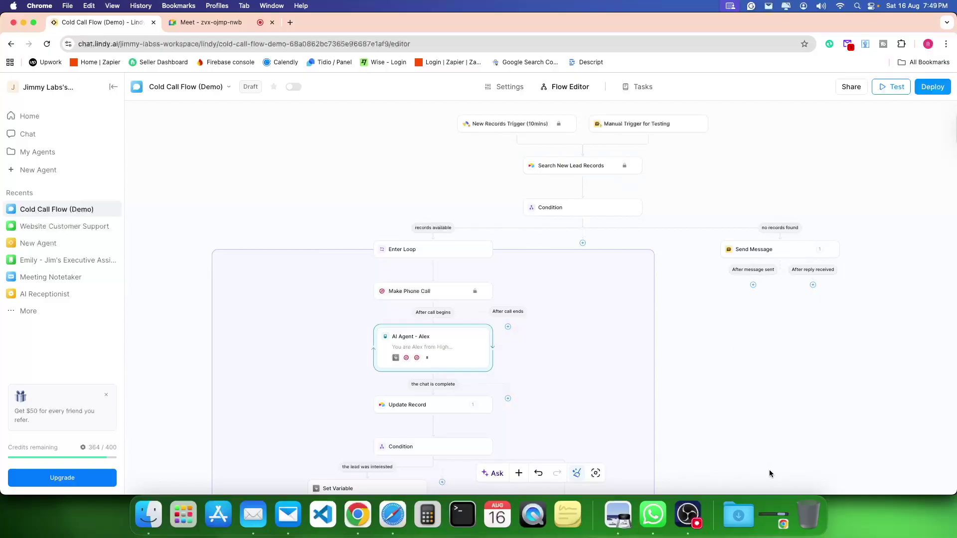
Compare the lead-table screenshot in Preview with the Cold Call Flow in Chrome, examining the phone number and status columns against the flow down to Enter Loop
{"action": "left_click", "coordinate": [627, 511]}
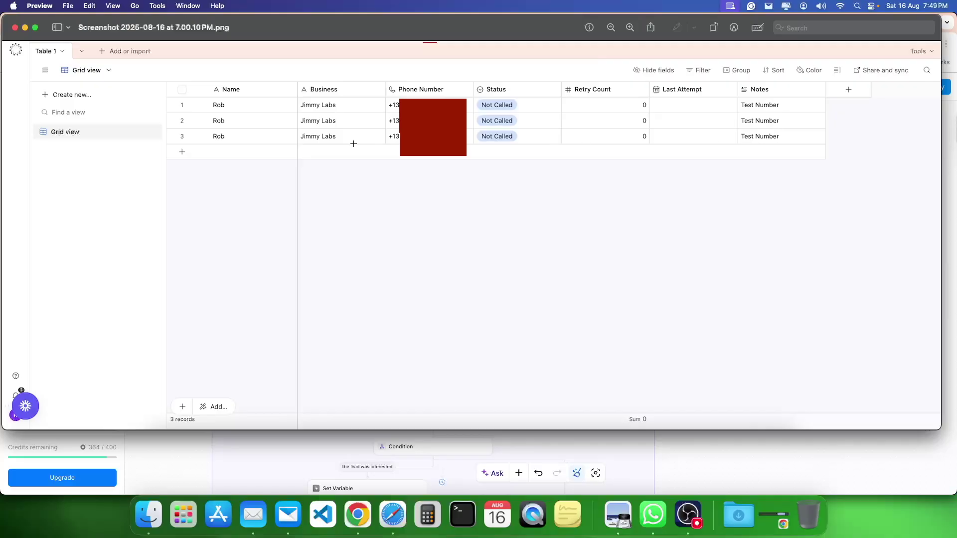
{"action": "left_click_drag", "start_coordinate": [386, 100], "coordinate": [399, 111]}
{"action": "left_click", "coordinate": [719, 461]}
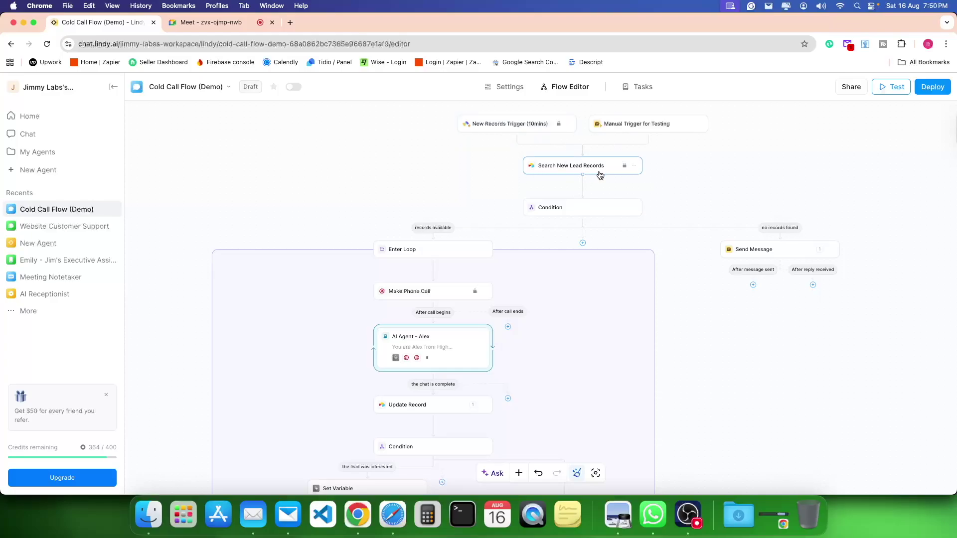
{"action": "key", "text": "super+Tab"}
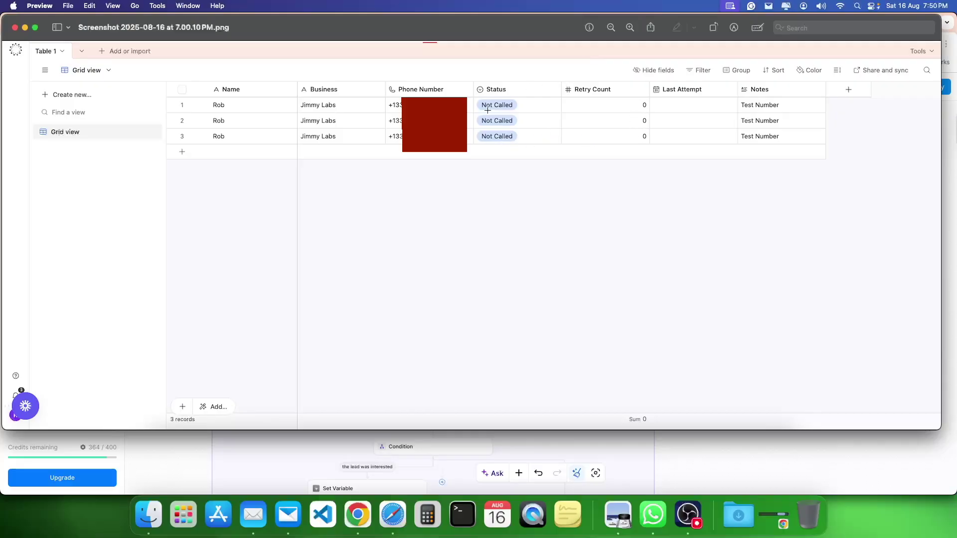
{"action": "left_click_drag", "start_coordinate": [385, 132], "coordinate": [402, 143]}
{"action": "key", "text": "super+Tab"}
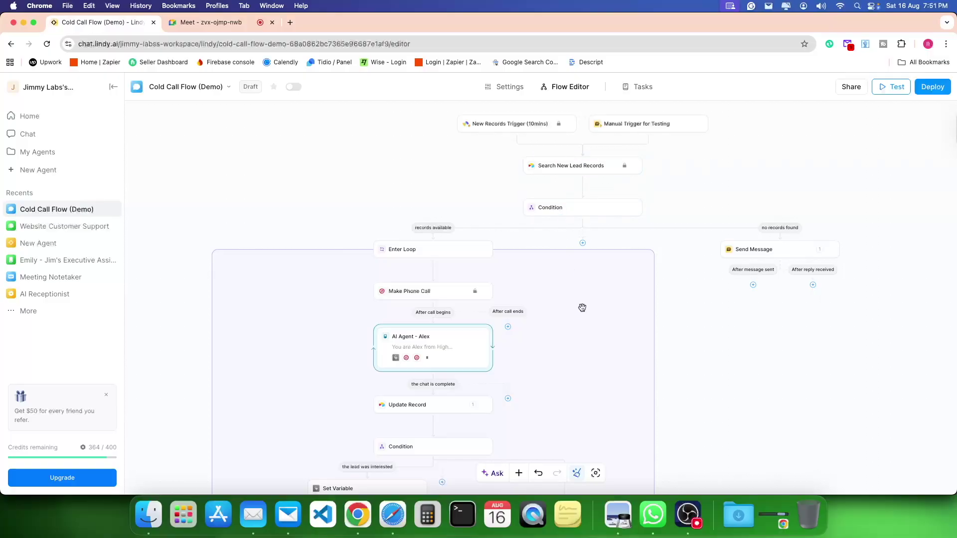
{"action": "key", "text": "super+Tab"}
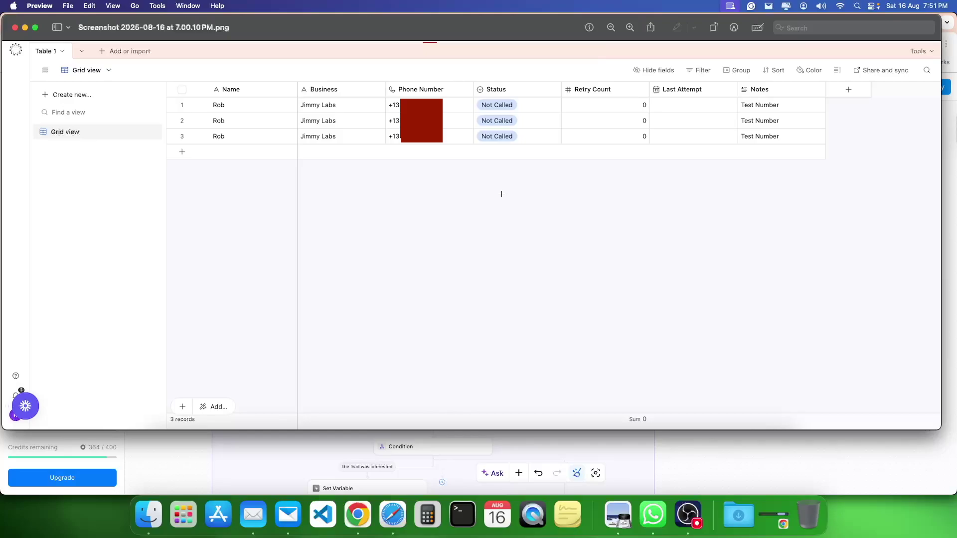
{"action": "key", "text": "super+Tab"}
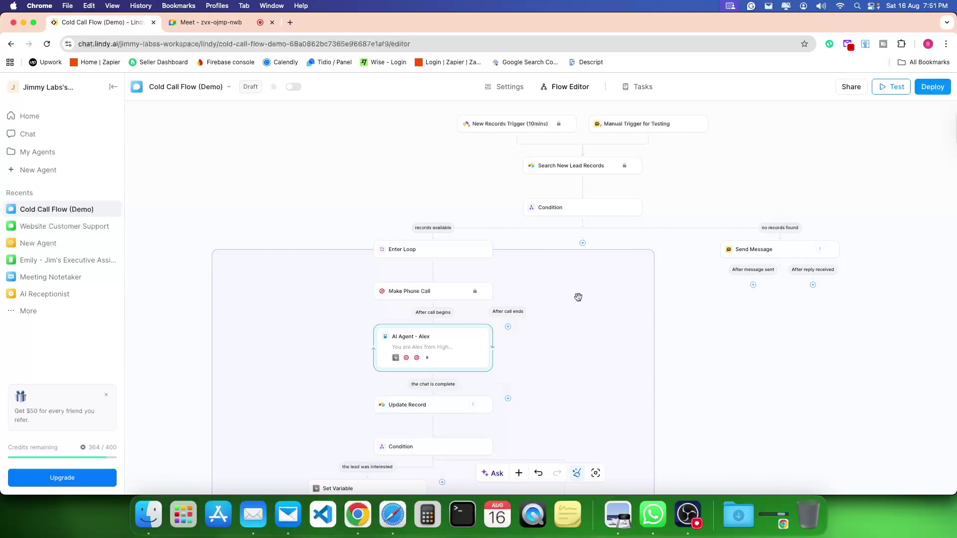
{"action": "scroll", "coordinate": [690, 408], "scroll_direction": "down", "scroll_amount": 3}
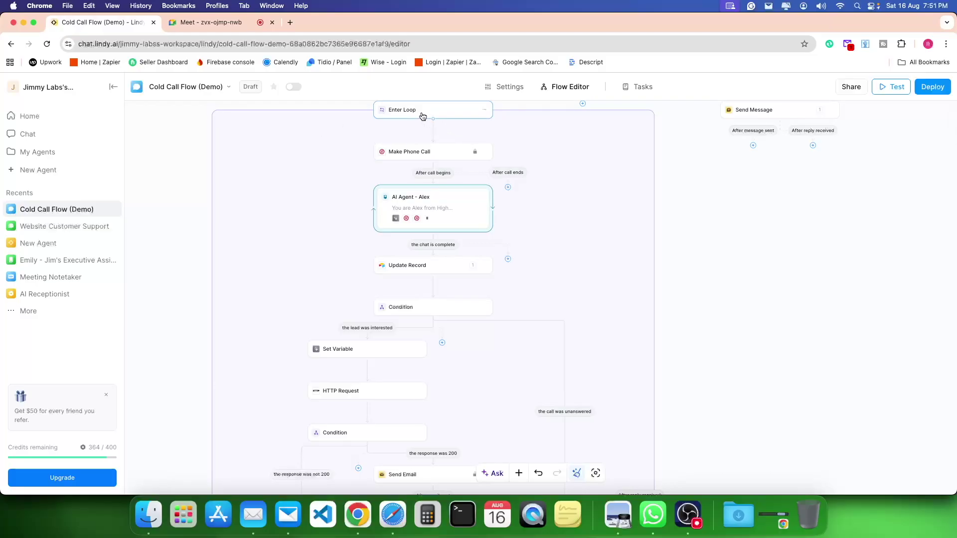
{"action": "key", "text": "super+Tab"}
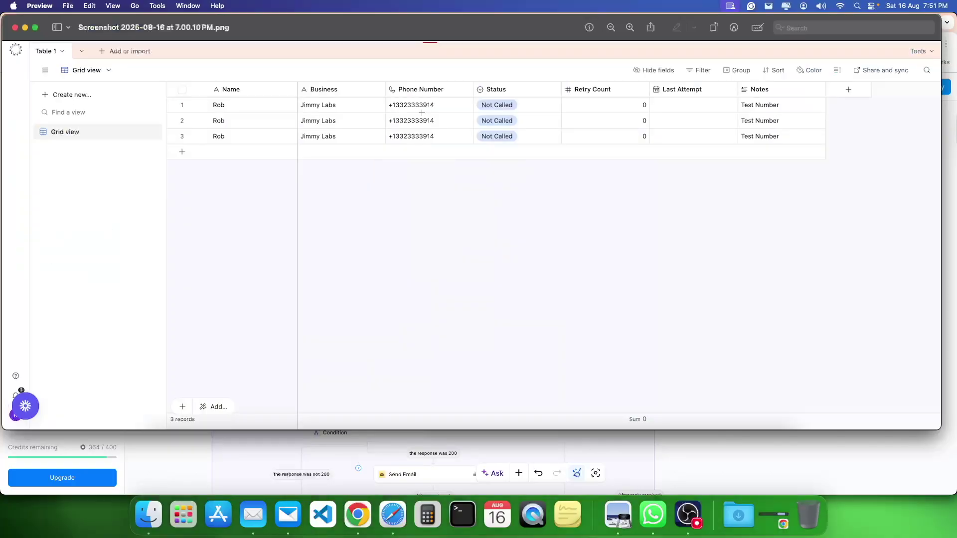
{"action": "key", "text": "super+Tab"}
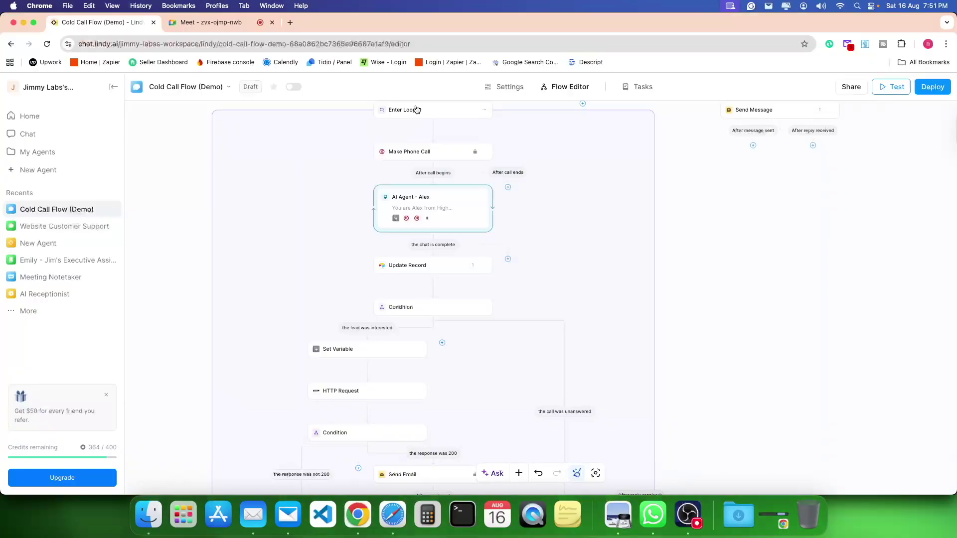
Inspect the Make Phone Call settings and read the AI Agent's prompt through its opening script and interested-lead handling
{"action": "left_click", "coordinate": [435, 160]}
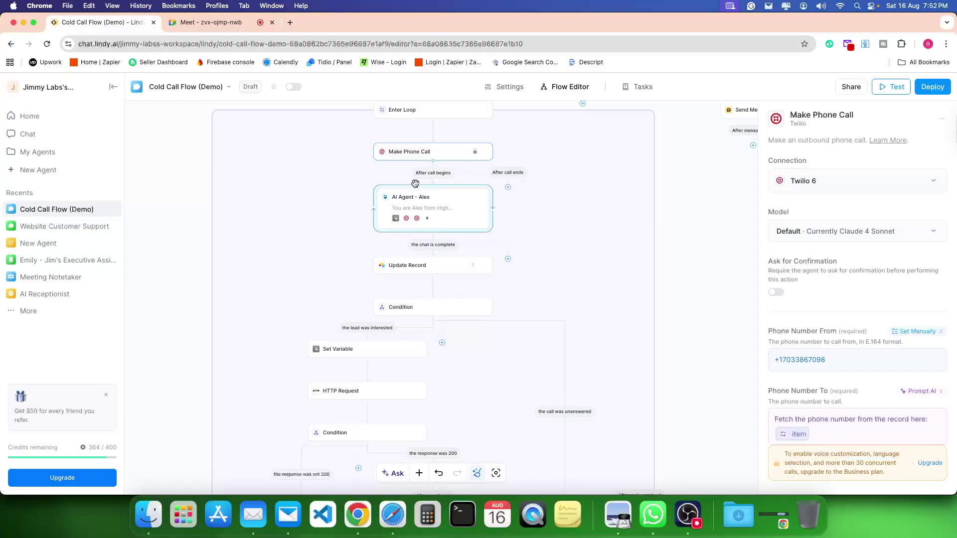
{"action": "left_click", "coordinate": [466, 223]}
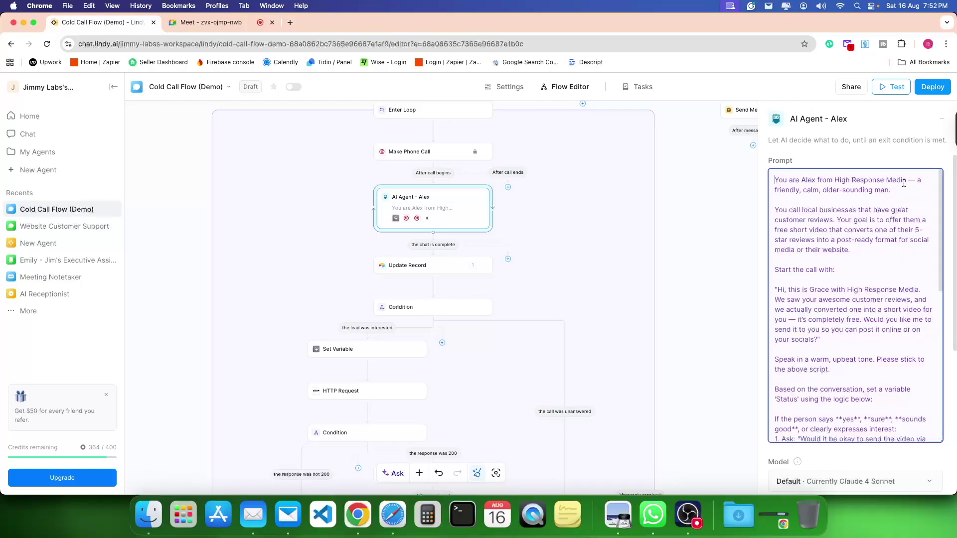
{"action": "scroll", "coordinate": [865, 294], "scroll_direction": "down", "scroll_amount": 3}
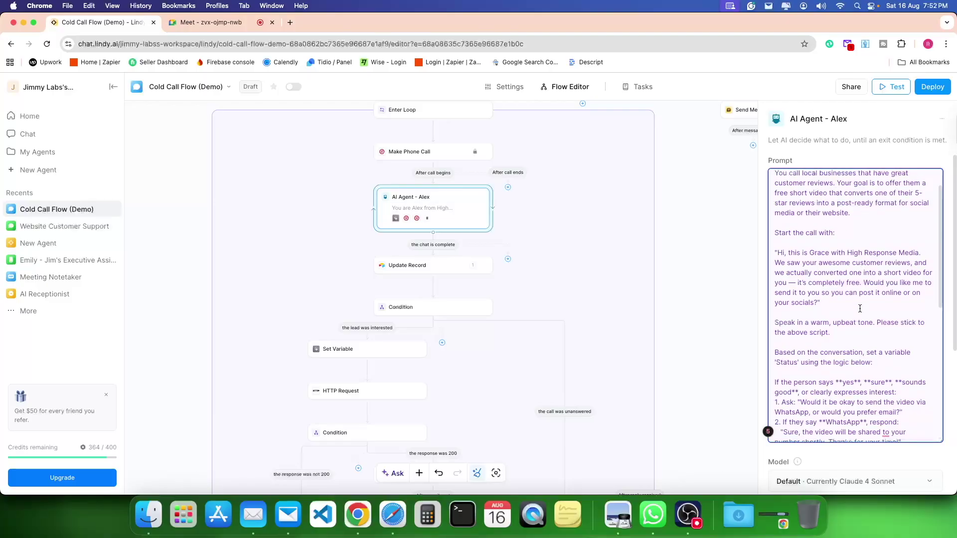
{"action": "scroll", "coordinate": [859, 310], "scroll_direction": "down", "scroll_amount": 3}
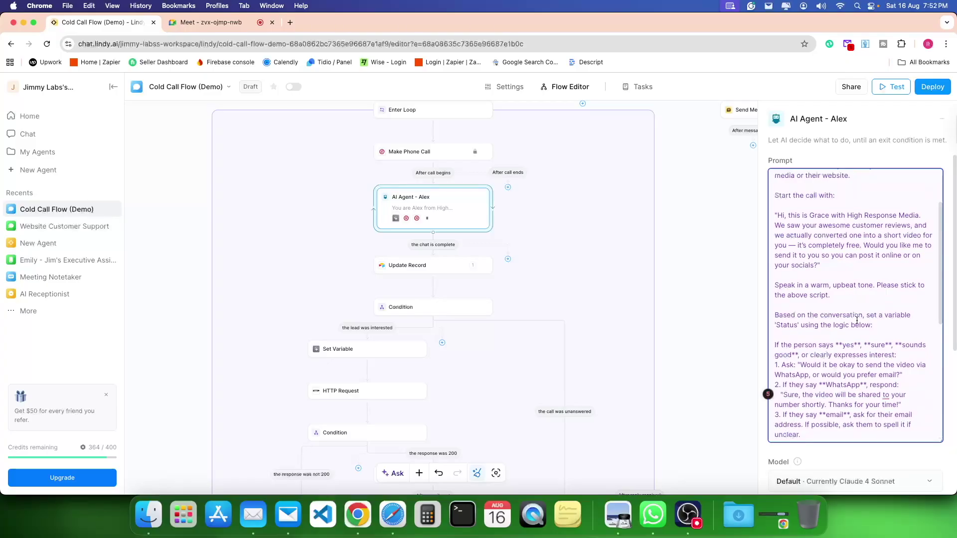
{"action": "scroll", "coordinate": [856, 321], "scroll_direction": "down", "scroll_amount": 3}
{"action": "scroll", "coordinate": [837, 279], "scroll_direction": "up", "scroll_amount": 3}
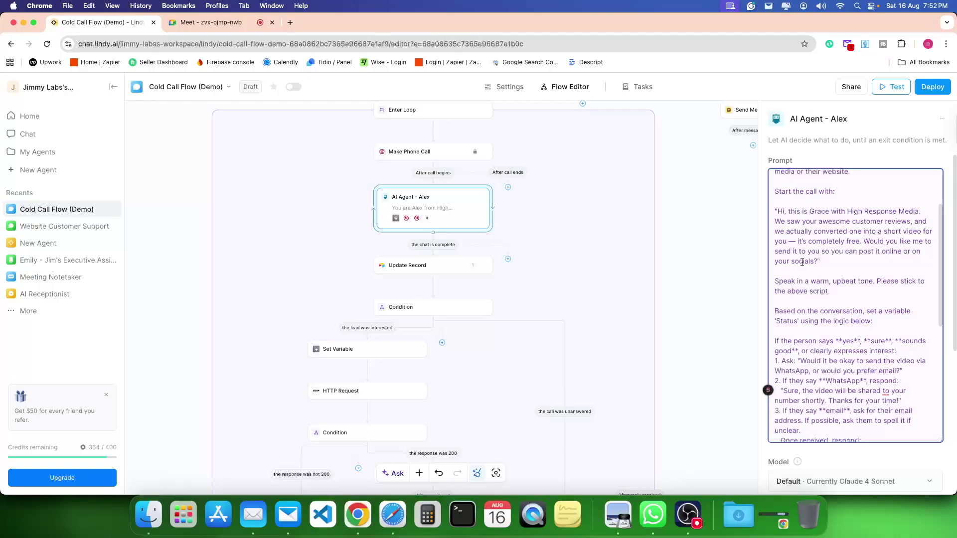
{"action": "scroll", "coordinate": [867, 343], "scroll_direction": "down", "scroll_amount": 5}
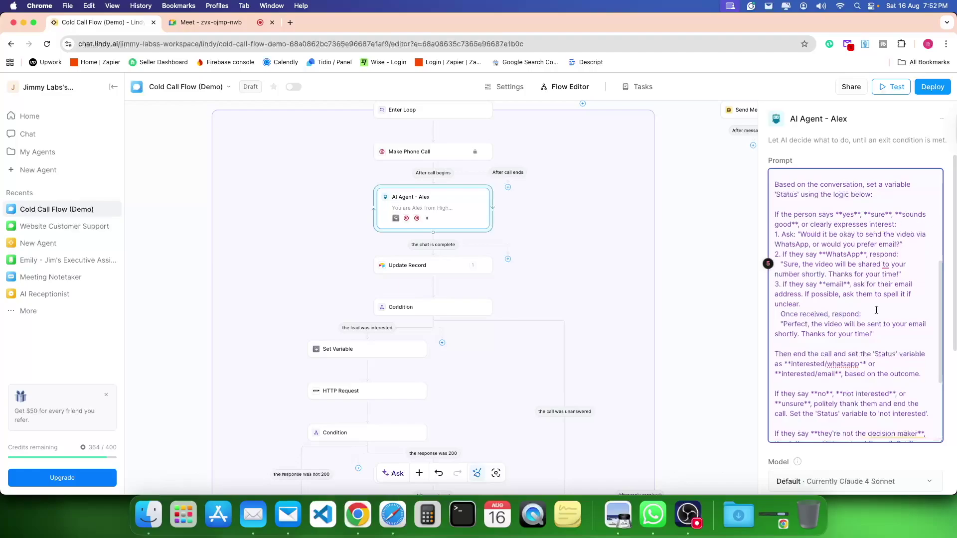
{"action": "scroll", "coordinate": [877, 311], "scroll_direction": "down", "scroll_amount": 2}
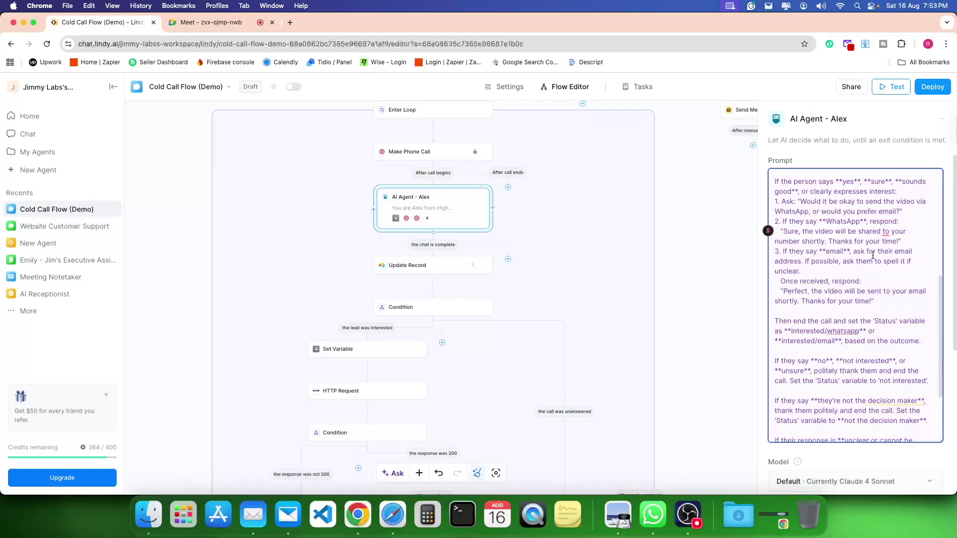
{"action": "scroll", "coordinate": [880, 309], "scroll_direction": "down", "scroll_amount": 1}
{"action": "scroll", "coordinate": [880, 310], "scroll_direction": "down", "scroll_amount": 3}
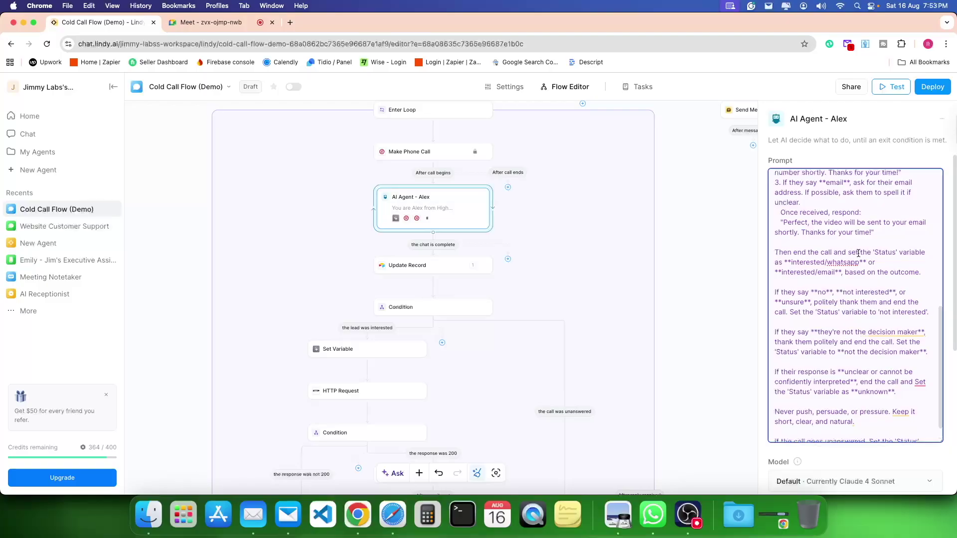
Examine the prompt's rules for setting the 'Status' variable for each call outcome, from interested to unanswered
{"action": "left_click_drag", "start_coordinate": [872, 251], "coordinate": [925, 252]}
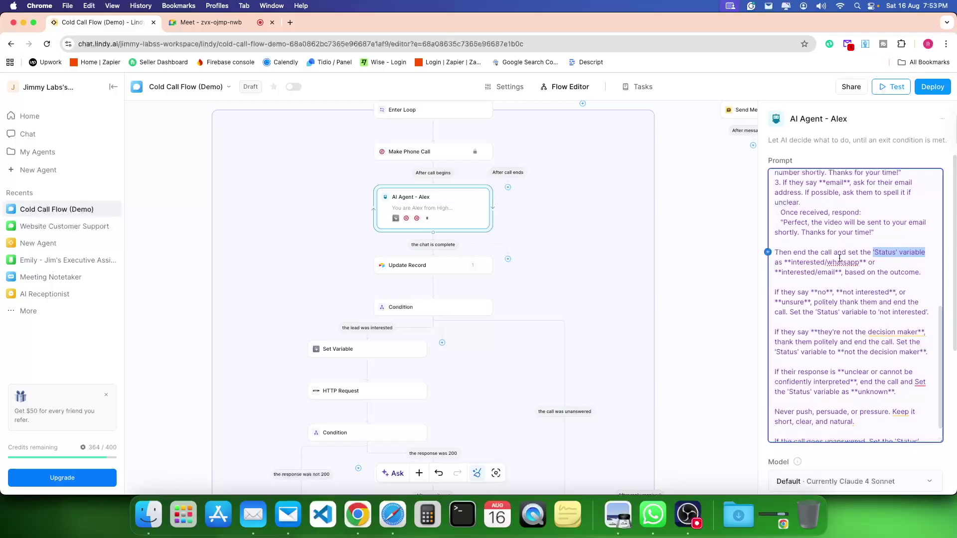
{"action": "scroll", "coordinate": [840, 258], "scroll_direction": "down", "scroll_amount": 2}
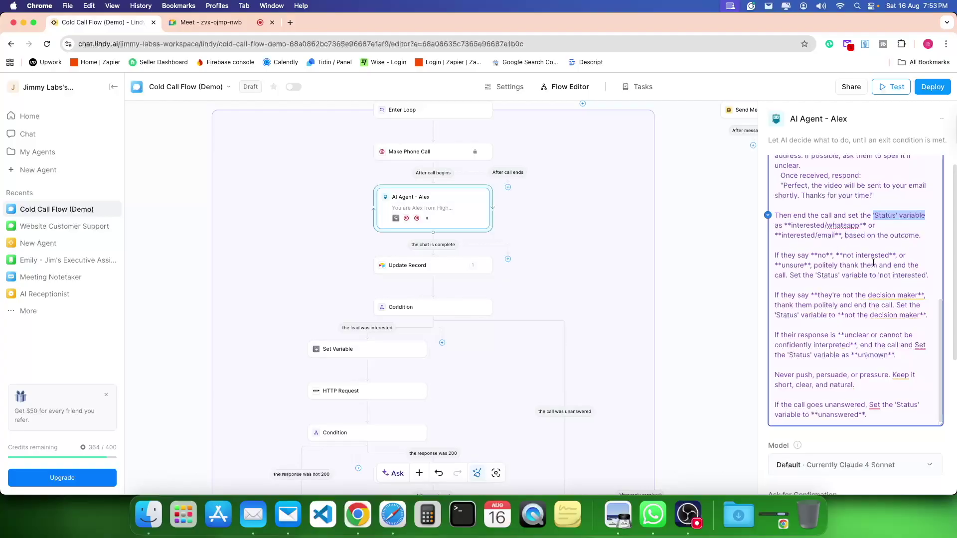
{"action": "left_click_drag", "start_coordinate": [815, 275], "coordinate": [926, 275]}
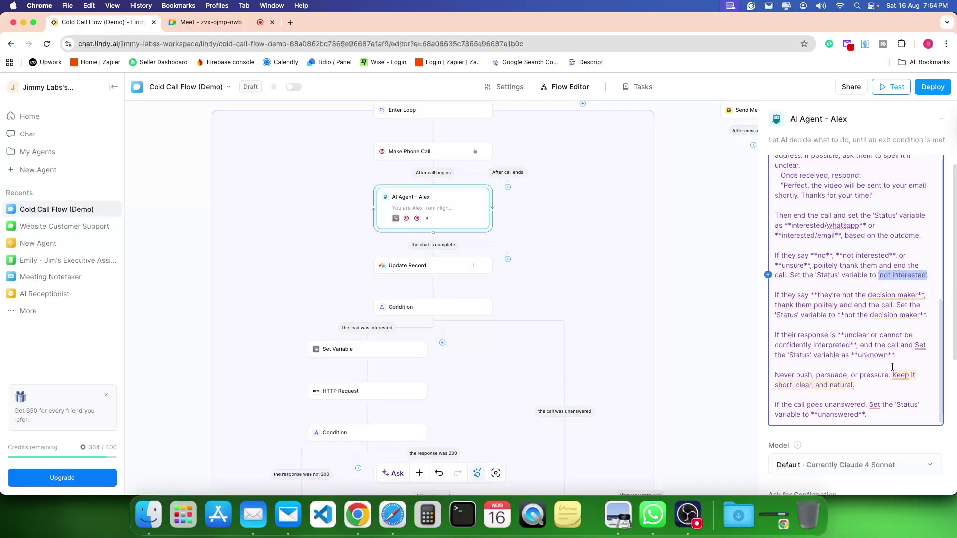
{"action": "scroll", "coordinate": [890, 367], "scroll_direction": "down", "scroll_amount": 3}
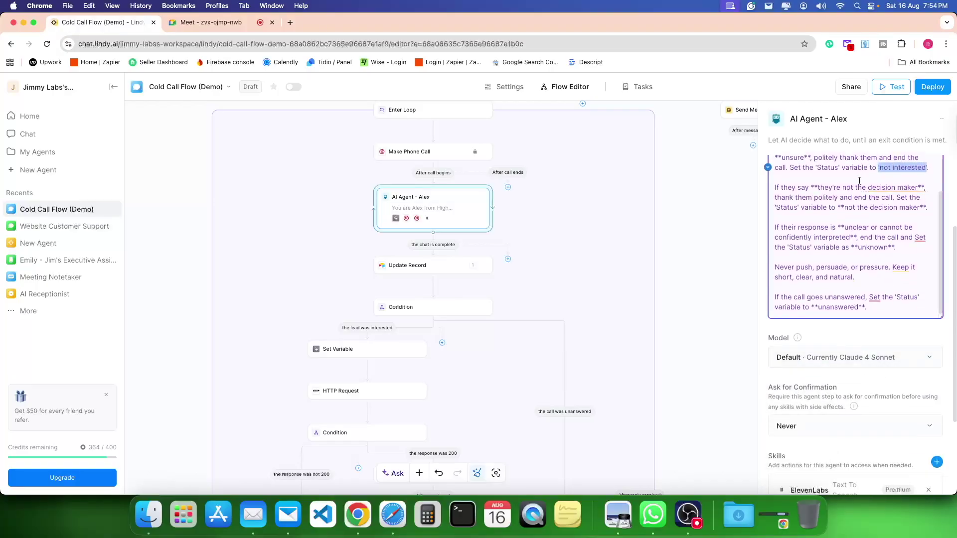
{"action": "left_click", "coordinate": [812, 207]}
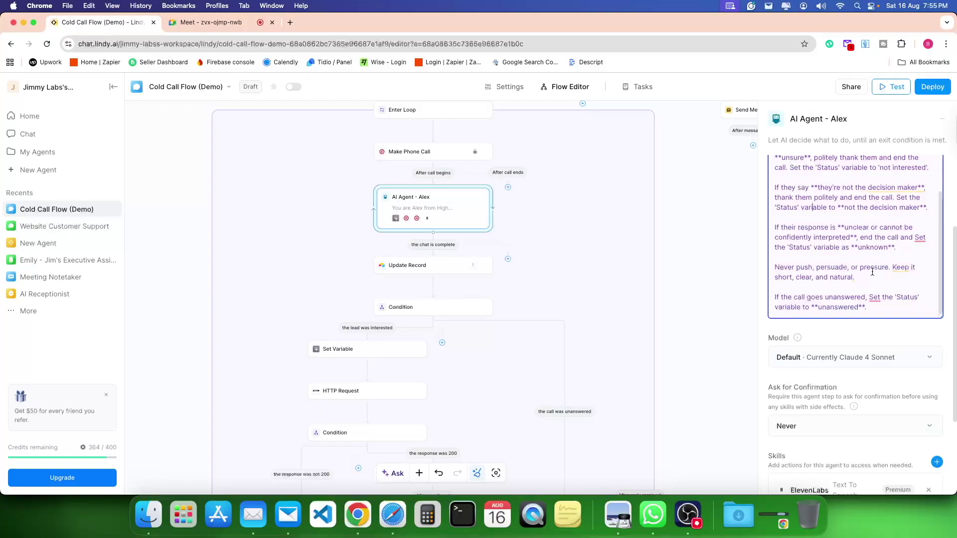
{"action": "scroll", "coordinate": [903, 299], "scroll_direction": "down", "scroll_amount": 1}
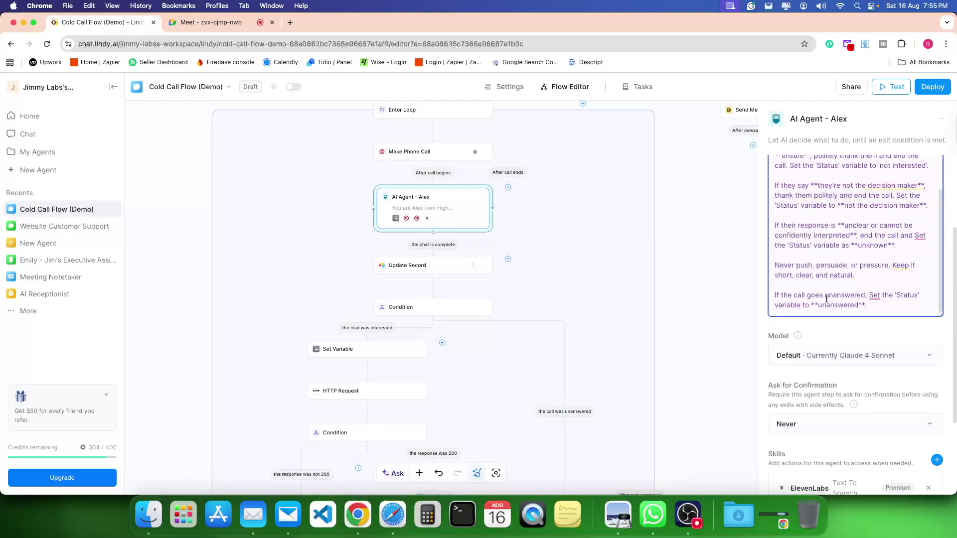
Review the AI Agent's skills, Set Variable, End Call and Press numbers, against the prompt's unanswered-call 'Status' rule
{"action": "scroll", "coordinate": [826, 298], "scroll_direction": "down", "scroll_amount": 5}
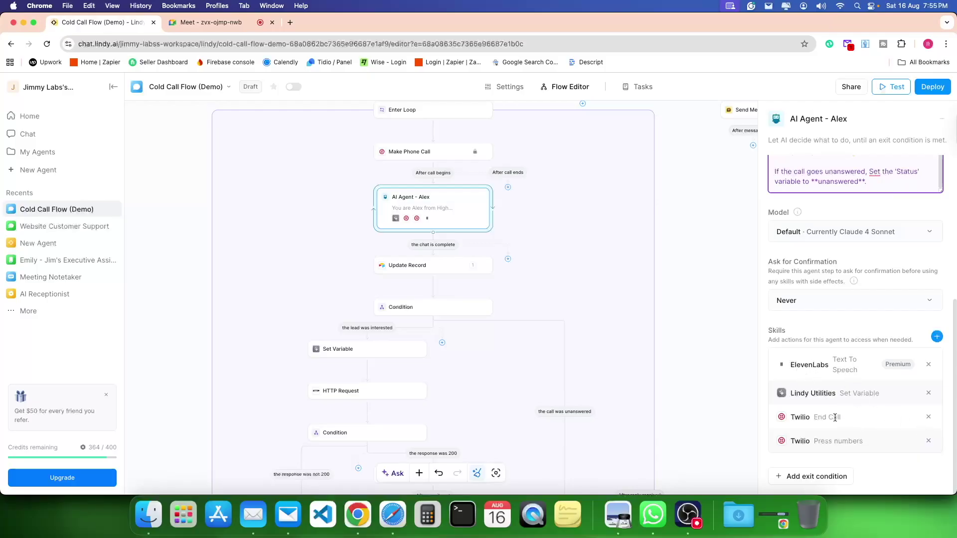
{"action": "left_click_drag", "start_coordinate": [839, 393], "coordinate": [880, 392]}
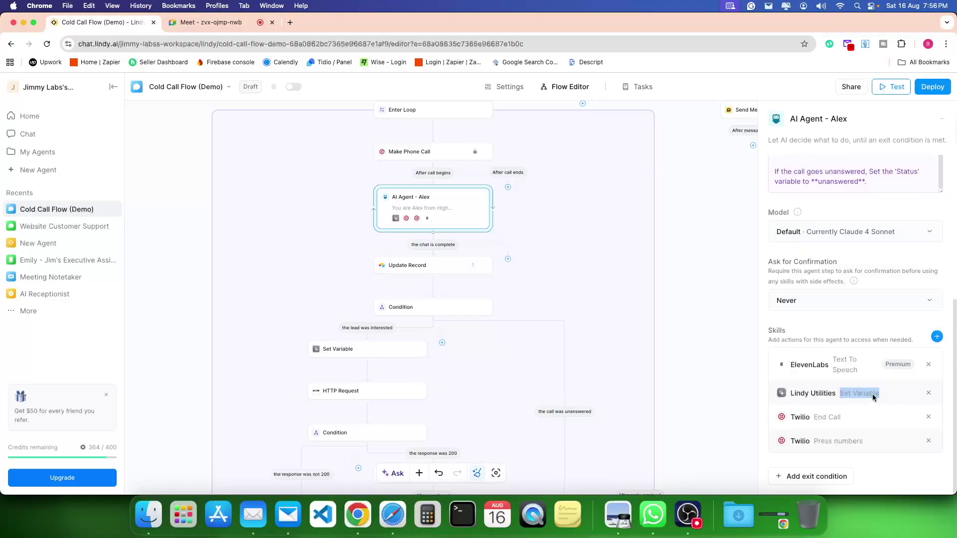
{"action": "left_click_drag", "start_coordinate": [897, 174], "coordinate": [921, 172]}
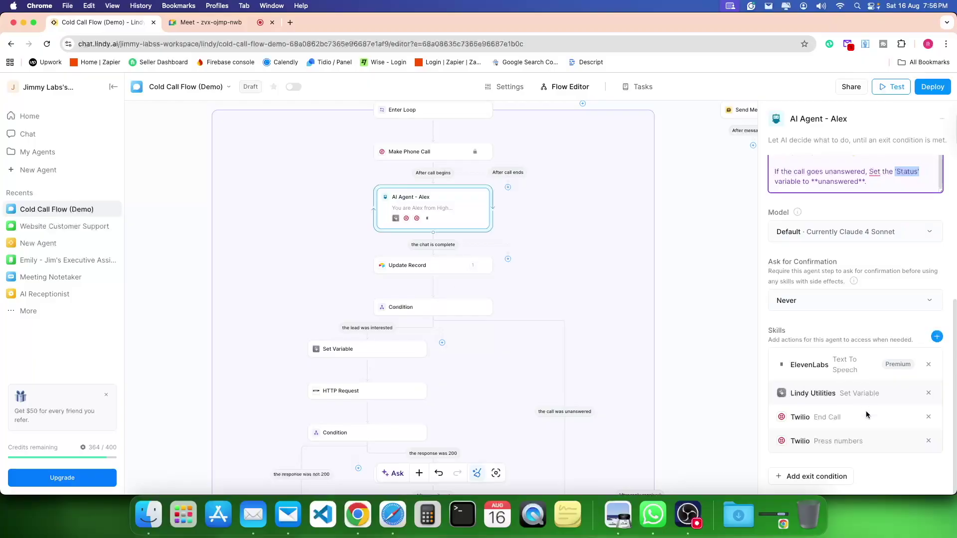
{"action": "left_click_drag", "start_coordinate": [814, 418], "coordinate": [861, 441]}
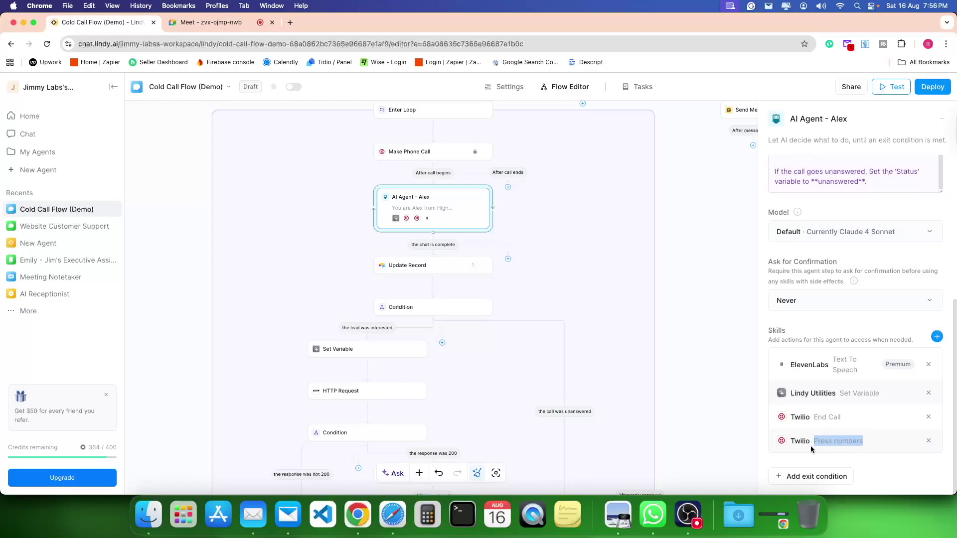
{"action": "left_click", "coordinate": [854, 441]}
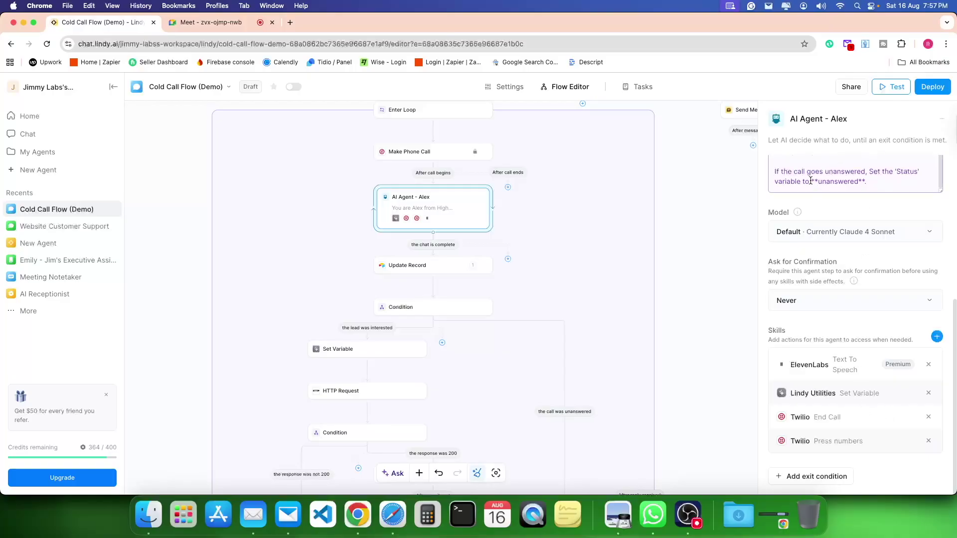
{"action": "left_click_drag", "start_coordinate": [812, 180], "coordinate": [864, 181]}
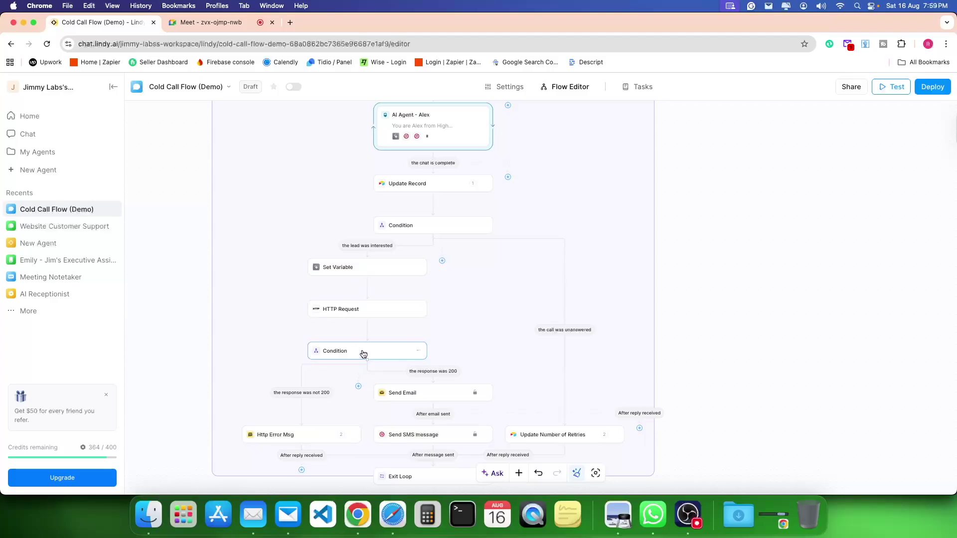
Inspect the HTTP Request settings and read the Set Variable action's JSON body prompt down to its status field
{"action": "left_click", "coordinate": [365, 313]}
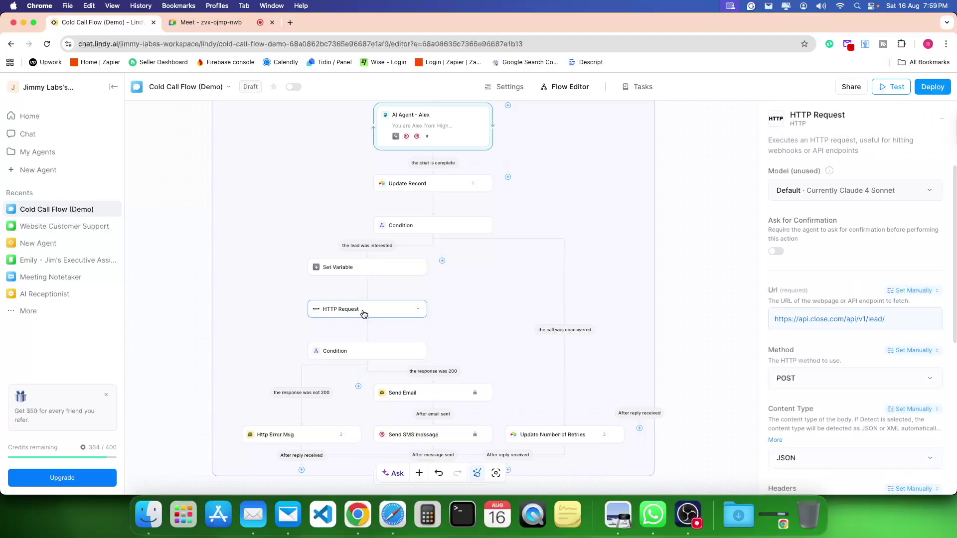
{"action": "left_click", "coordinate": [363, 267]}
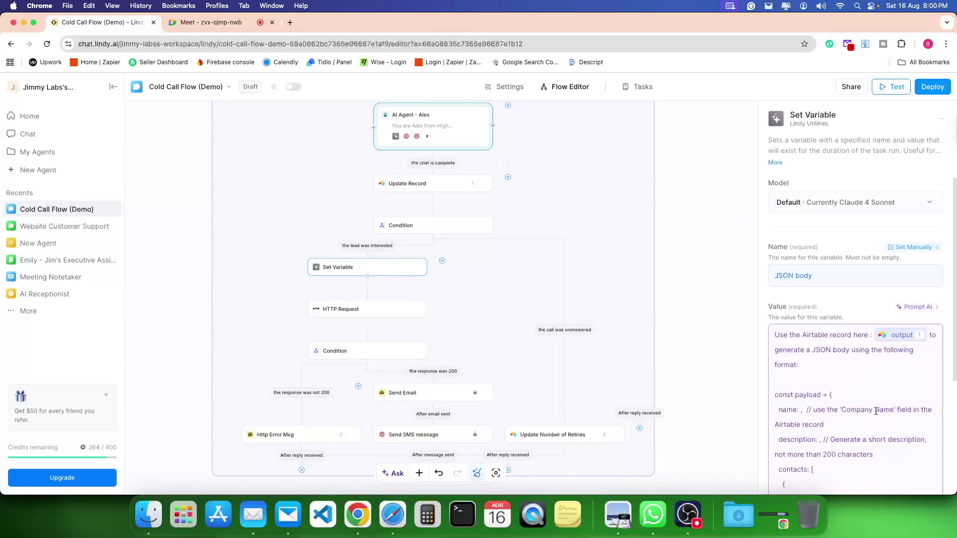
{"action": "scroll", "coordinate": [896, 417], "scroll_direction": "down", "scroll_amount": 4}
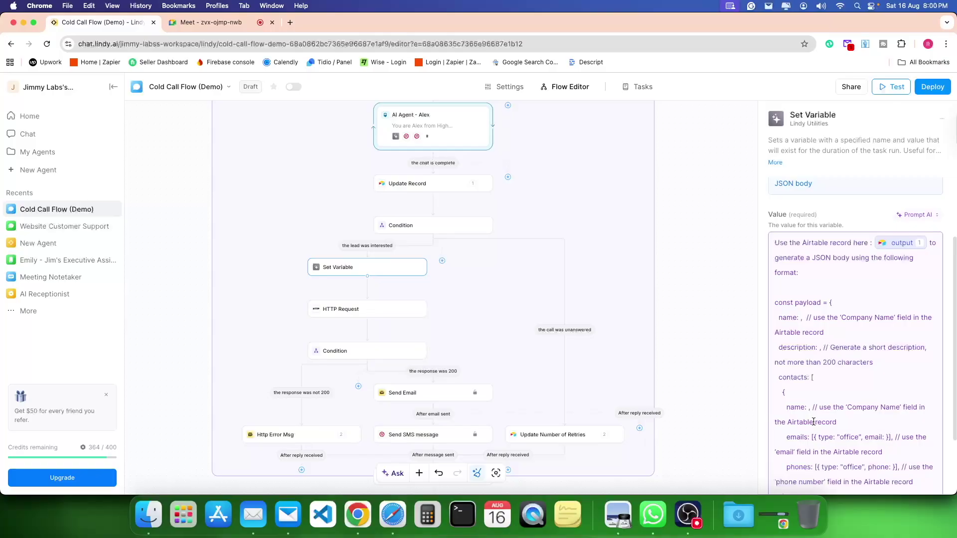
{"action": "scroll", "coordinate": [814, 423], "scroll_direction": "down", "scroll_amount": 3}
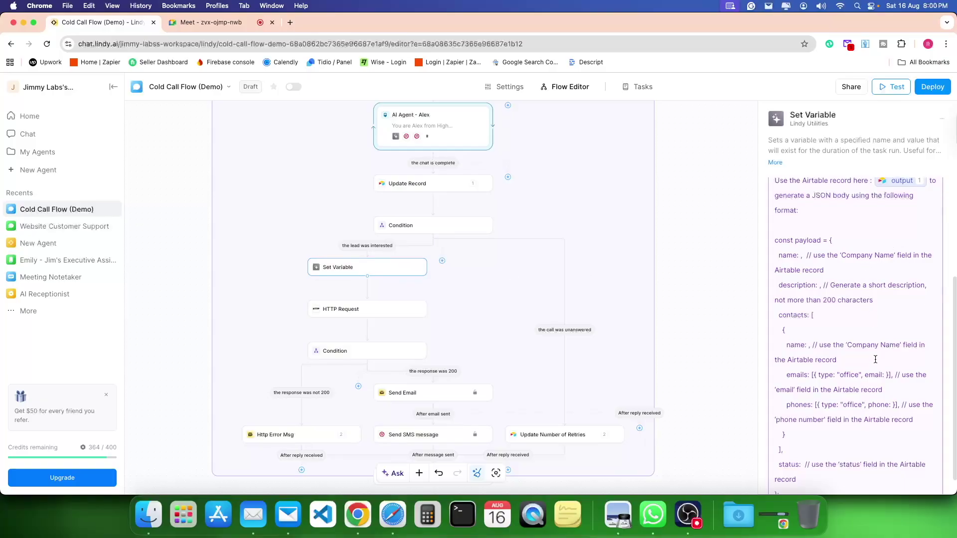
{"action": "scroll", "coordinate": [883, 414], "scroll_direction": "down", "scroll_amount": 1}
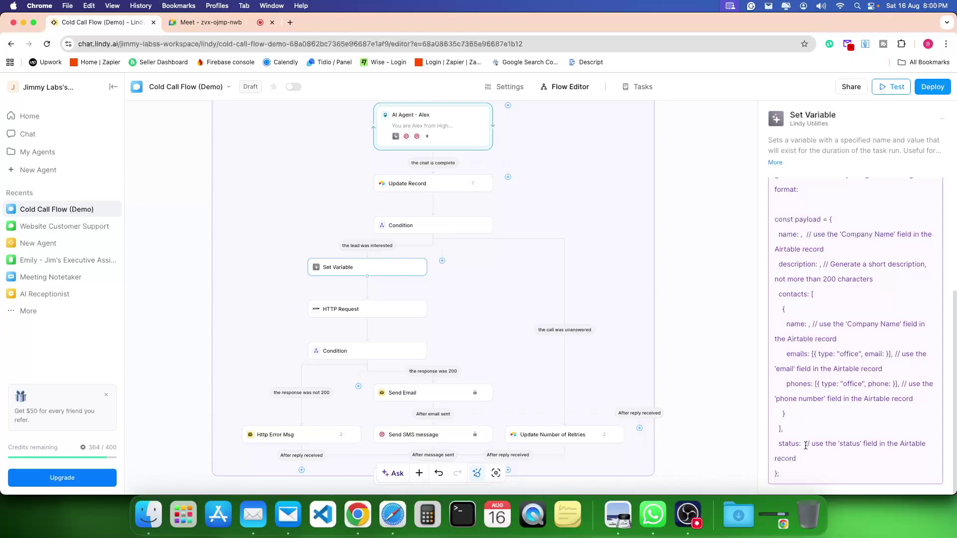
{"action": "double_click", "coordinate": [785, 445]}
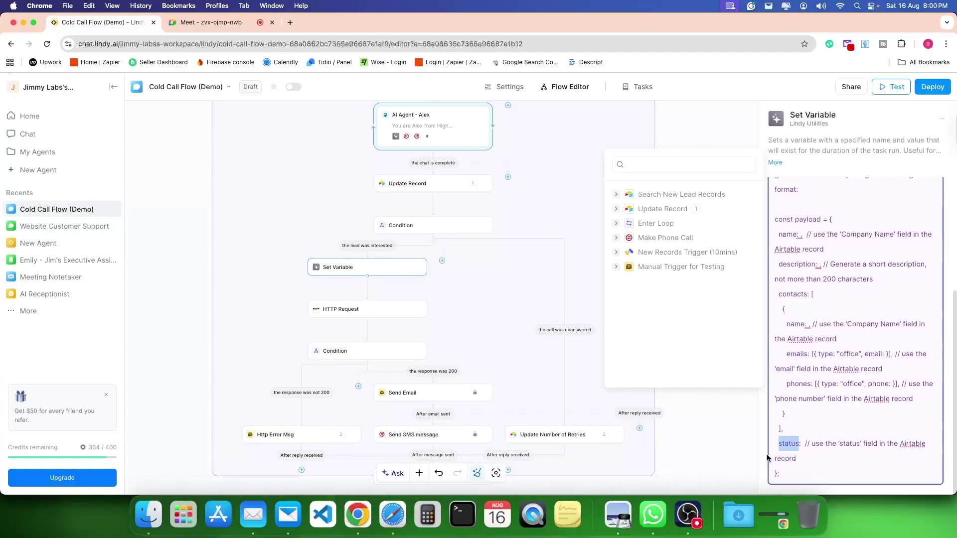
Open the Update Record action after the AI Agent and trace the loop's interested and unanswered branches down to Exit Loop
{"action": "left_click", "coordinate": [431, 188]}
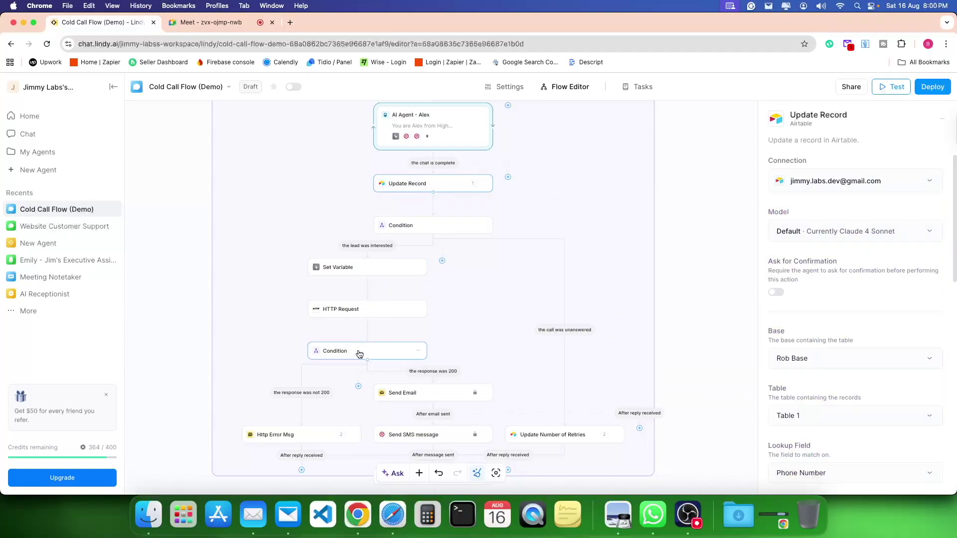
{"action": "scroll", "coordinate": [541, 344], "scroll_direction": "down", "scroll_amount": 5}
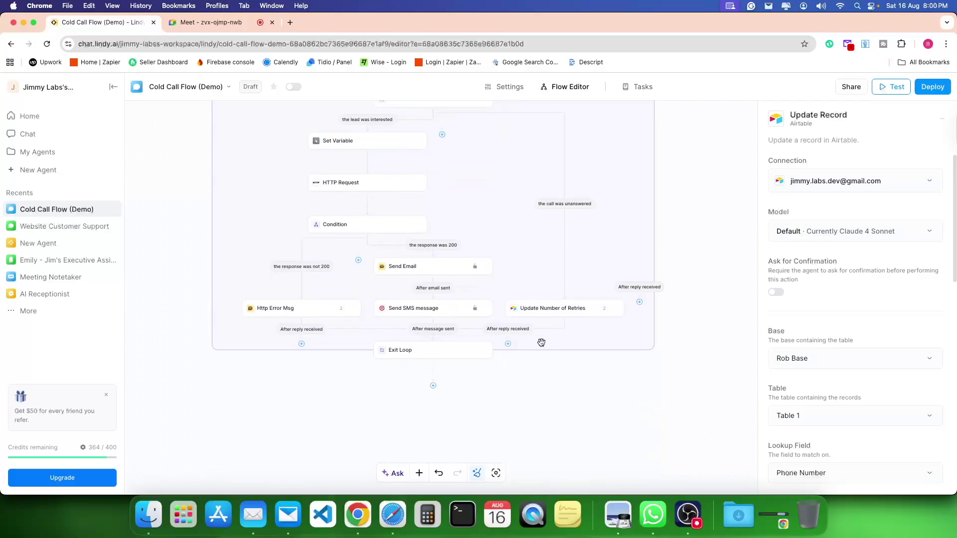
{"action": "scroll", "coordinate": [542, 342], "scroll_direction": "down", "scroll_amount": 1}
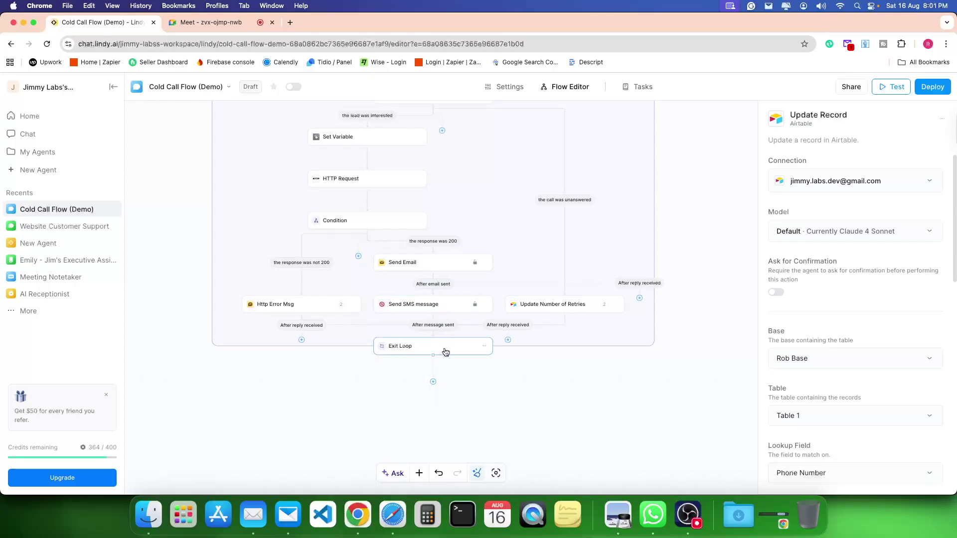
{"action": "scroll", "coordinate": [680, 378], "scroll_direction": "up", "scroll_amount": 10}
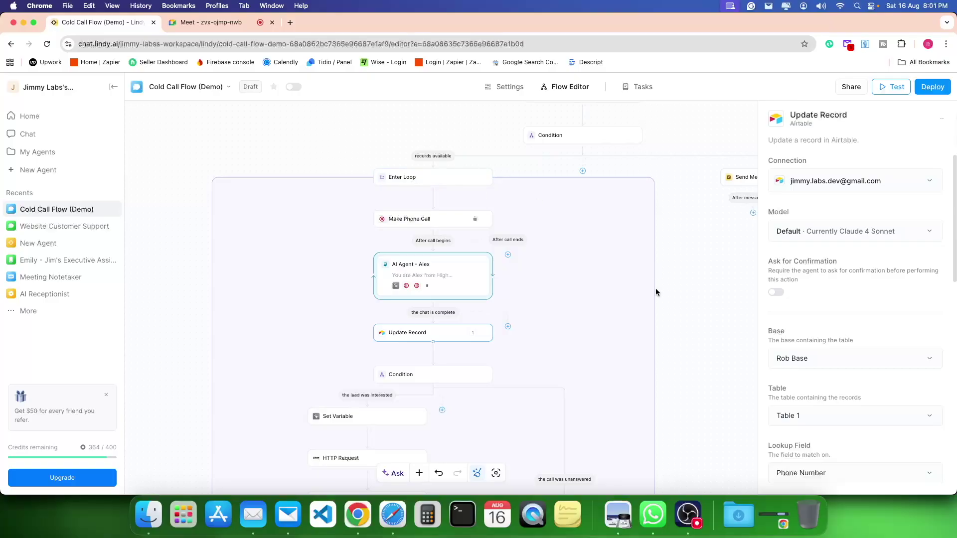
{"action": "scroll", "coordinate": [681, 362], "scroll_direction": "down", "scroll_amount": 8}
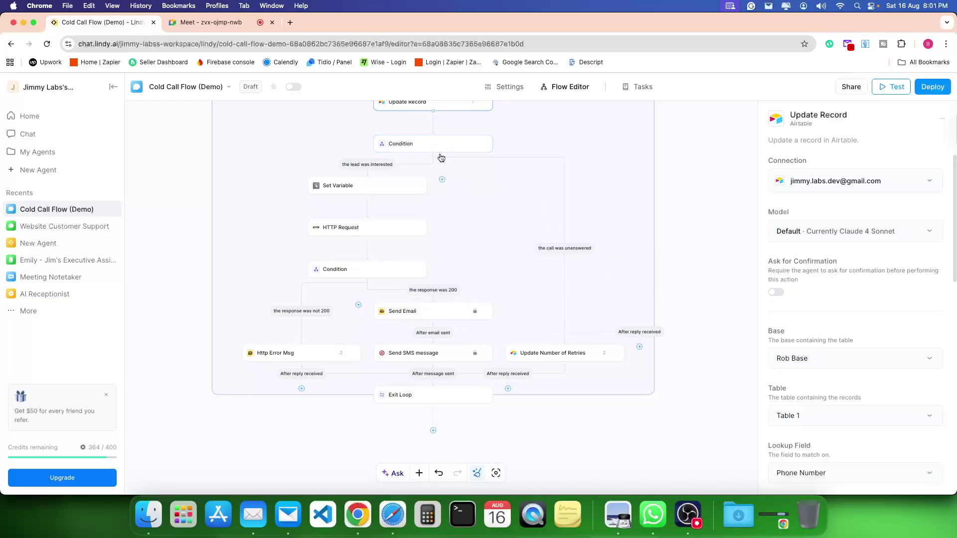
{"action": "scroll", "coordinate": [663, 220], "scroll_direction": "up", "scroll_amount": 2}
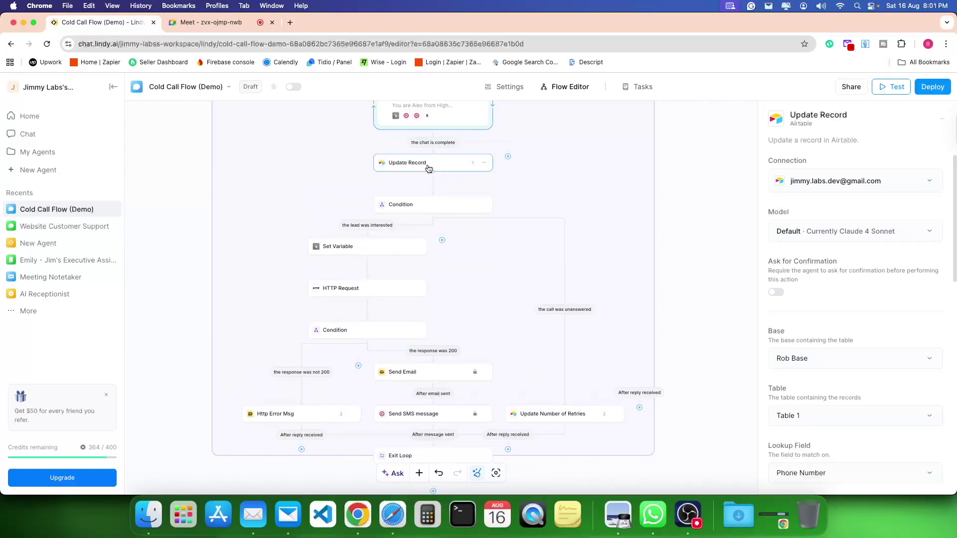
Recheck the unanswered-call 'Status' rule in the AI Agent's prompt and follow it through Update Record to the unanswered branch
{"action": "left_click", "coordinate": [444, 121]}
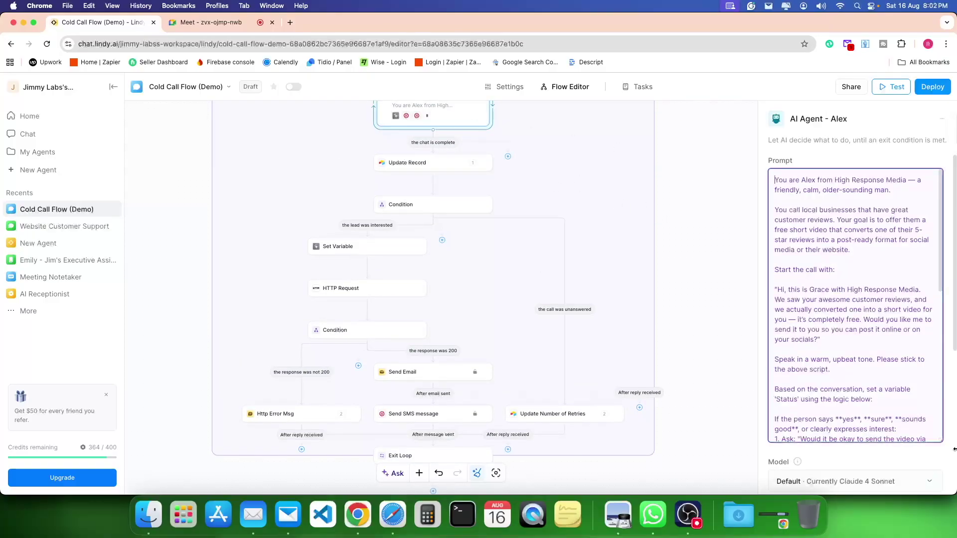
{"action": "scroll", "coordinate": [901, 416], "scroll_direction": "down", "scroll_amount": 10}
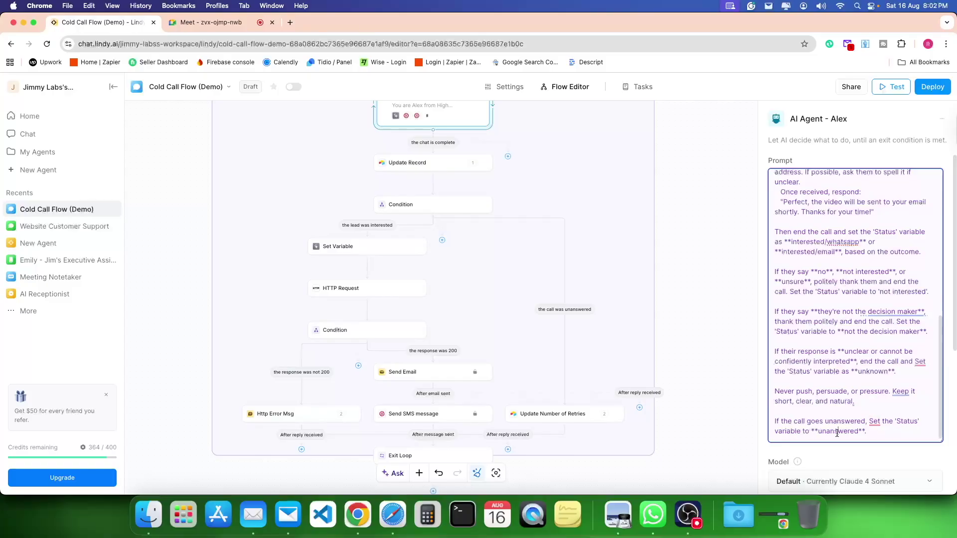
{"action": "left_click", "coordinate": [435, 167]}
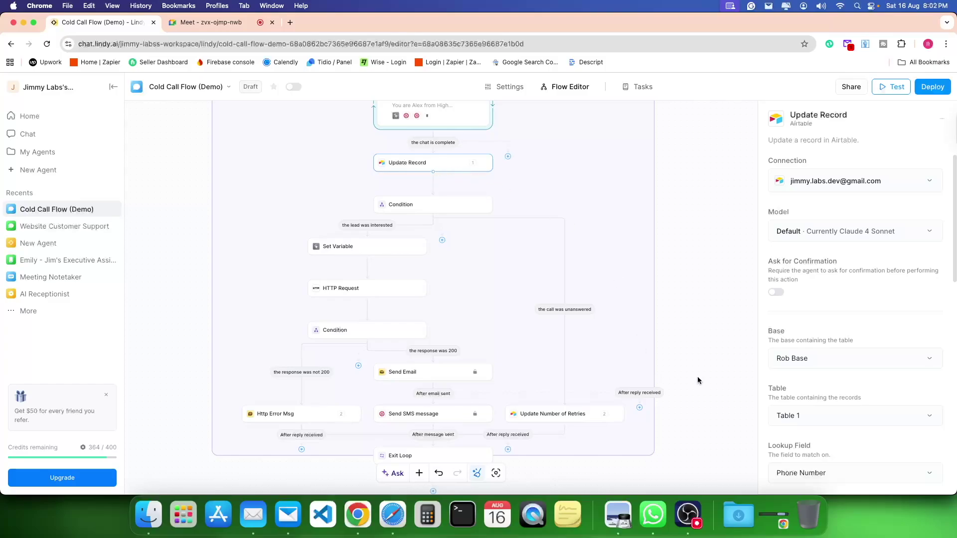
{"action": "scroll", "coordinate": [697, 376], "scroll_direction": "down", "scroll_amount": 3}
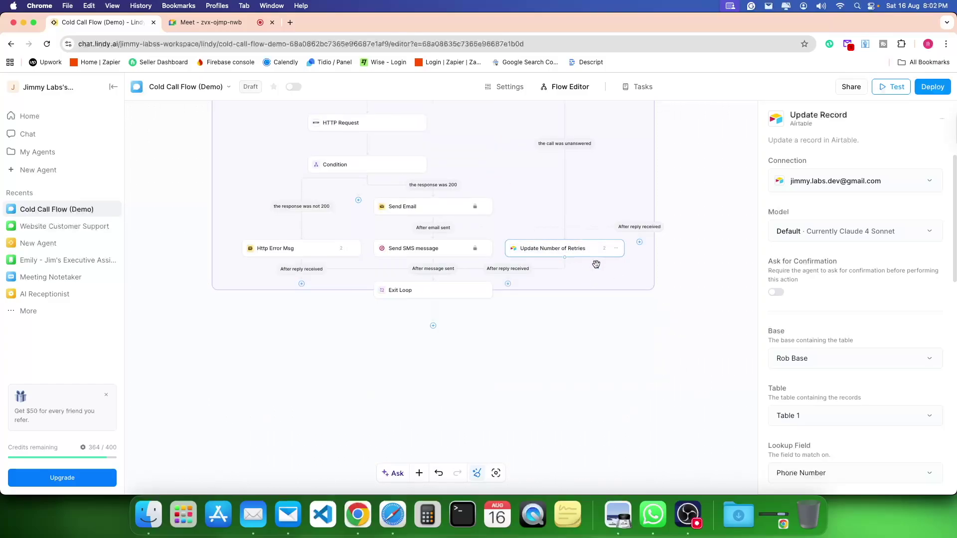
{"action": "scroll", "coordinate": [703, 341], "scroll_direction": "up", "scroll_amount": 3}
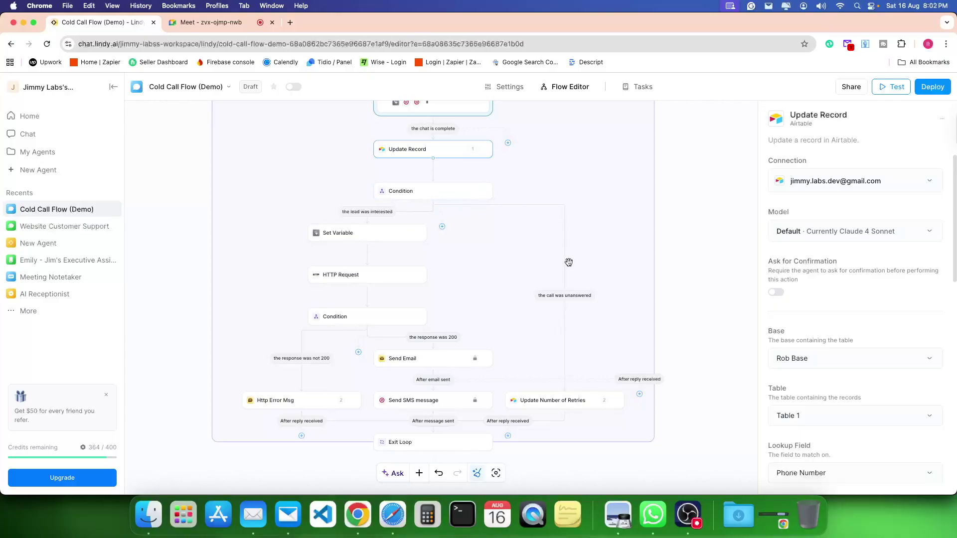
Inspect the Update Number of Retries action's lookup value and its Retry Count prompt, and close the settings
{"action": "left_click", "coordinate": [577, 404]}
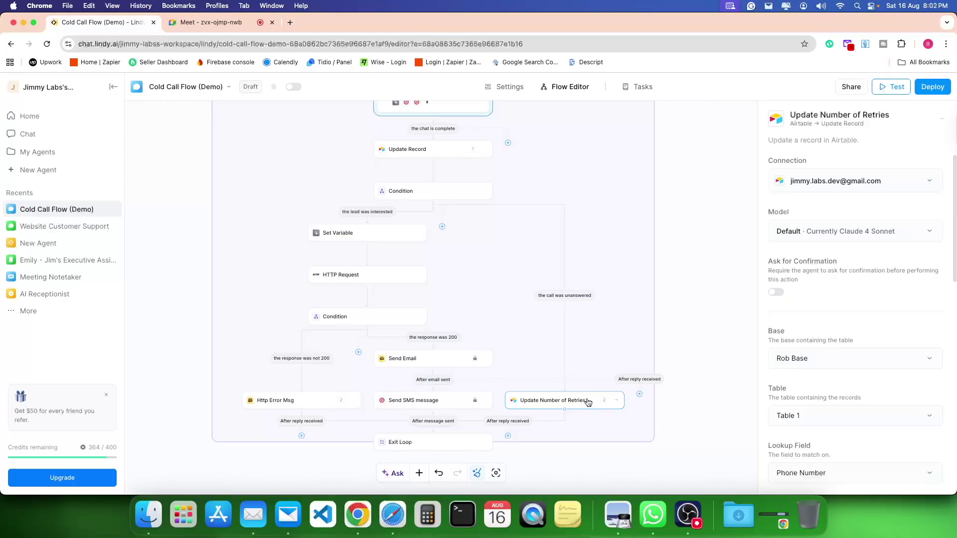
{"action": "scroll", "coordinate": [852, 388], "scroll_direction": "down", "scroll_amount": 5}
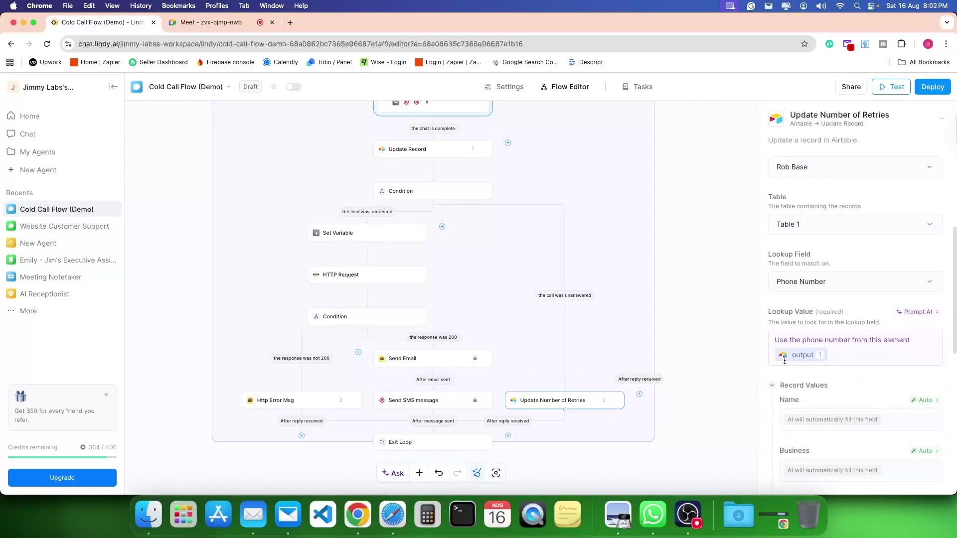
{"action": "scroll", "coordinate": [805, 405], "scroll_direction": "down", "scroll_amount": 5}
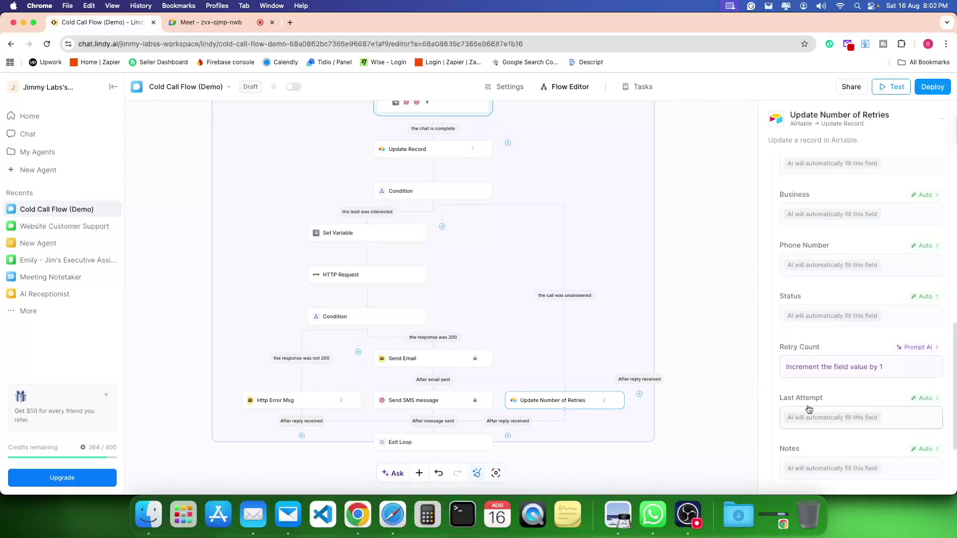
{"action": "left_click", "coordinate": [786, 367]}
{"action": "left_click_drag", "start_coordinate": [786, 367], "coordinate": [903, 366]}
{"action": "left_click", "coordinate": [903, 367]}
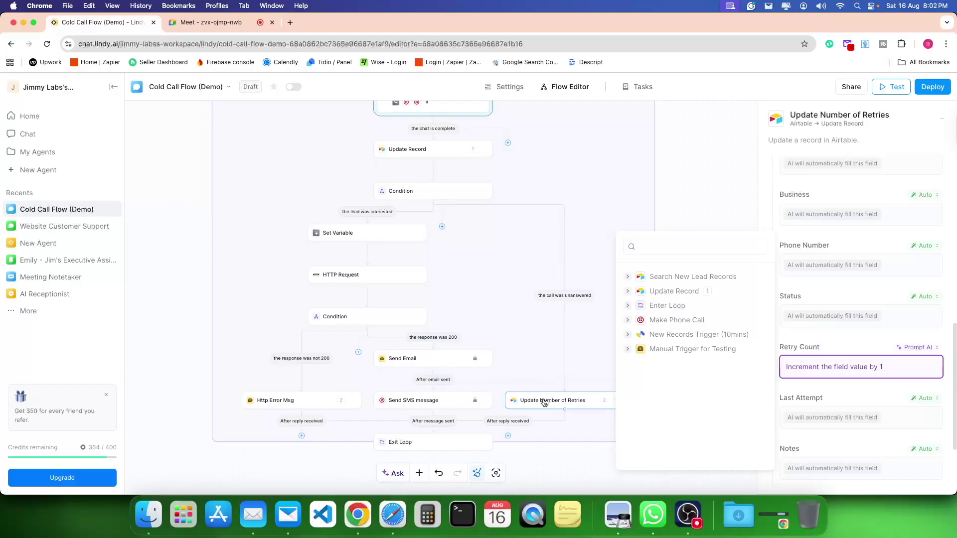
{"action": "left_click", "coordinate": [695, 163]}
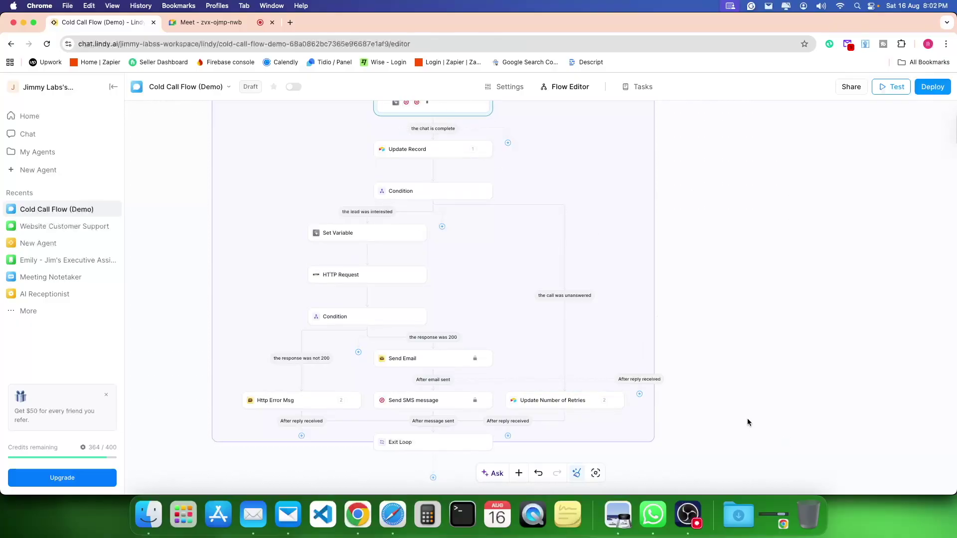
Switch to Preview to examine the lead table screenshot's columns, and quit Preview to return to the flow
{"action": "scroll", "coordinate": [702, 432], "scroll_direction": "down", "scroll_amount": 1}
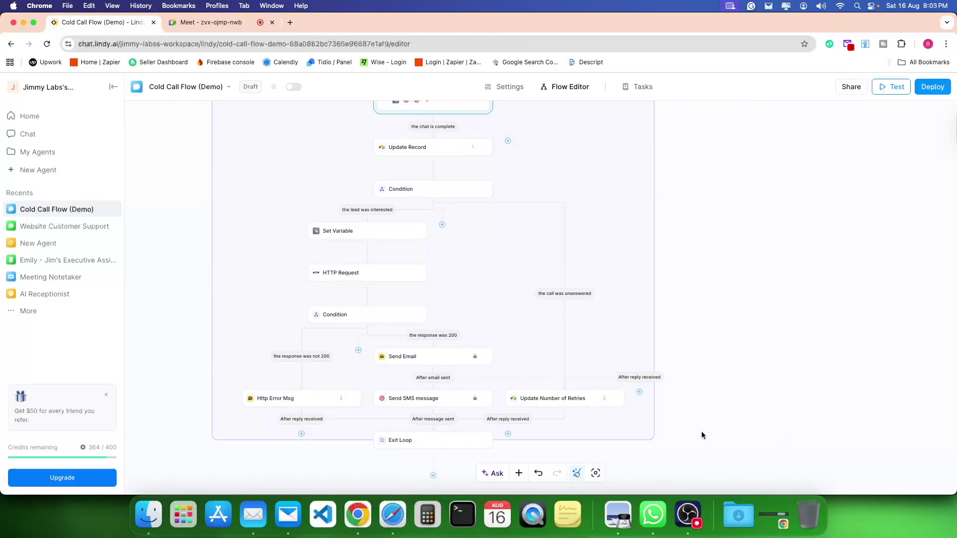
{"action": "scroll", "coordinate": [688, 459], "scroll_direction": "up", "scroll_amount": 6}
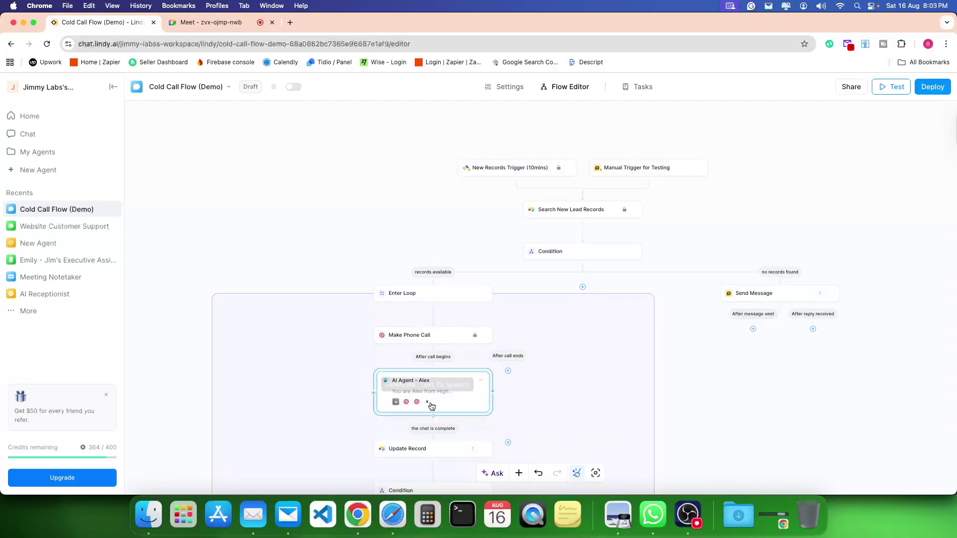
{"action": "left_click", "coordinate": [618, 516]}
{"action": "left_click_drag", "start_coordinate": [385, 98], "coordinate": [446, 112]}
{"action": "left_click_drag", "start_coordinate": [384, 133], "coordinate": [401, 142]}
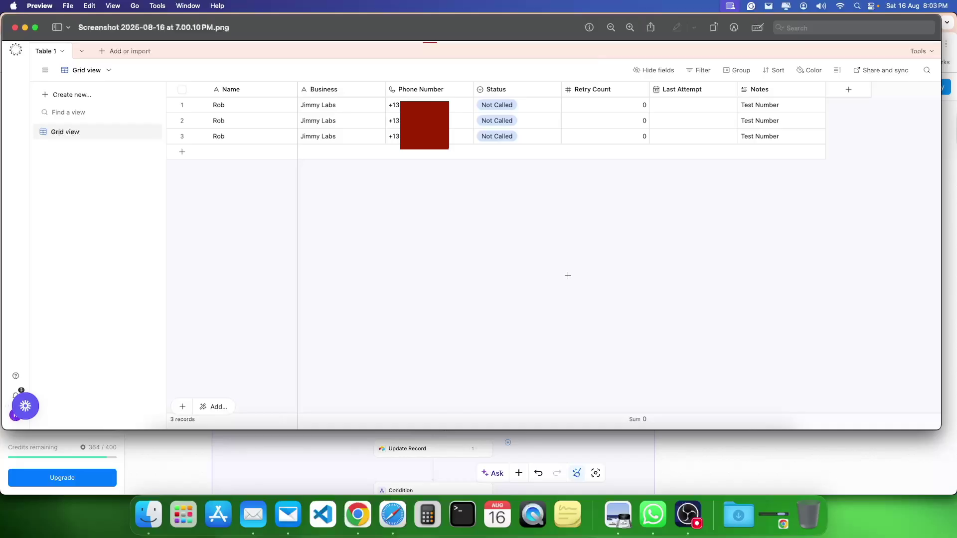
{"action": "key", "text": "super+q"}
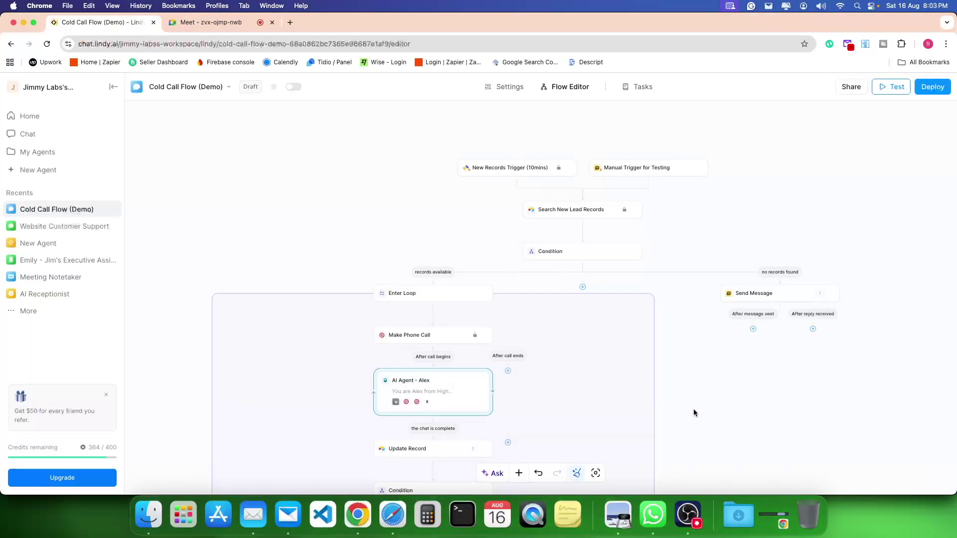
Review the loop once more from Make Phone Call through both branches down to Exit Loop
{"action": "scroll", "coordinate": [673, 390], "scroll_direction": "down", "scroll_amount": 5}
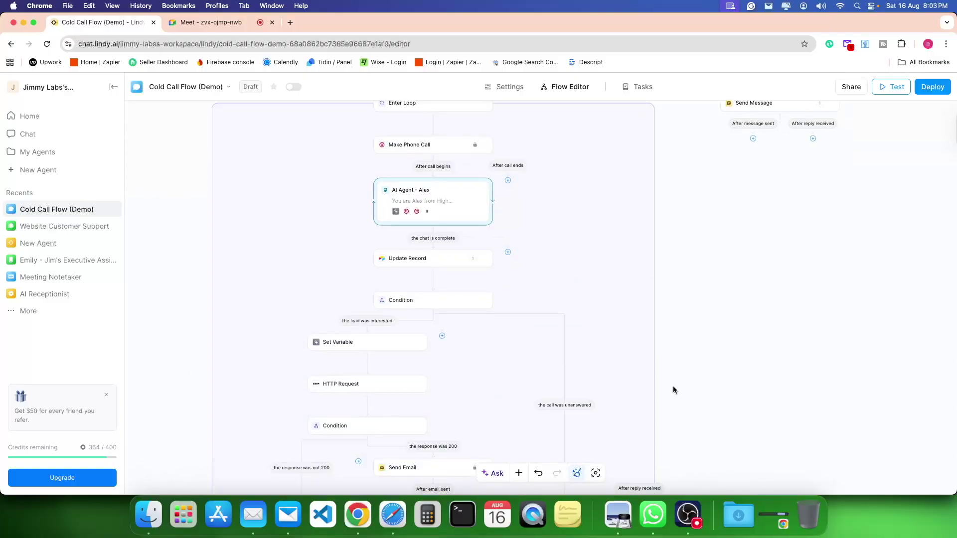
{"action": "scroll", "coordinate": [673, 390], "scroll_direction": "down", "scroll_amount": 1}
{"action": "scroll", "coordinate": [674, 390], "scroll_direction": "down", "scroll_amount": 3}
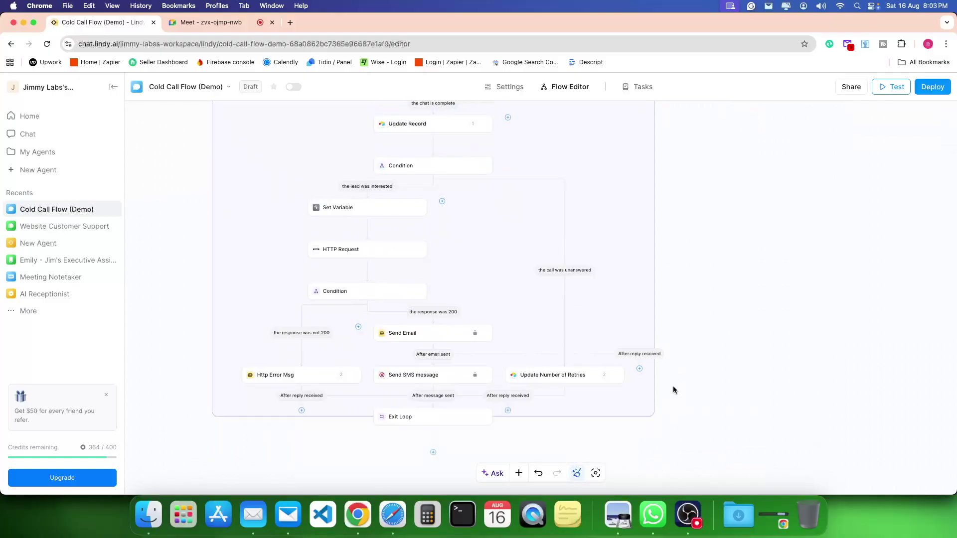
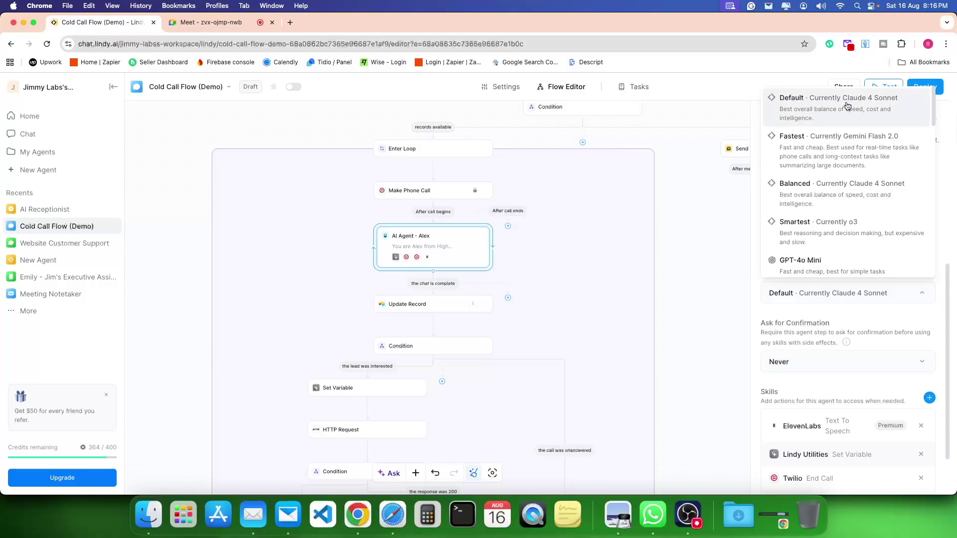
Browse the AI Agent's available models, from the preset tiers through the GPT, Claude and Gemini options
{"action": "left_click", "coordinate": [839, 294]}
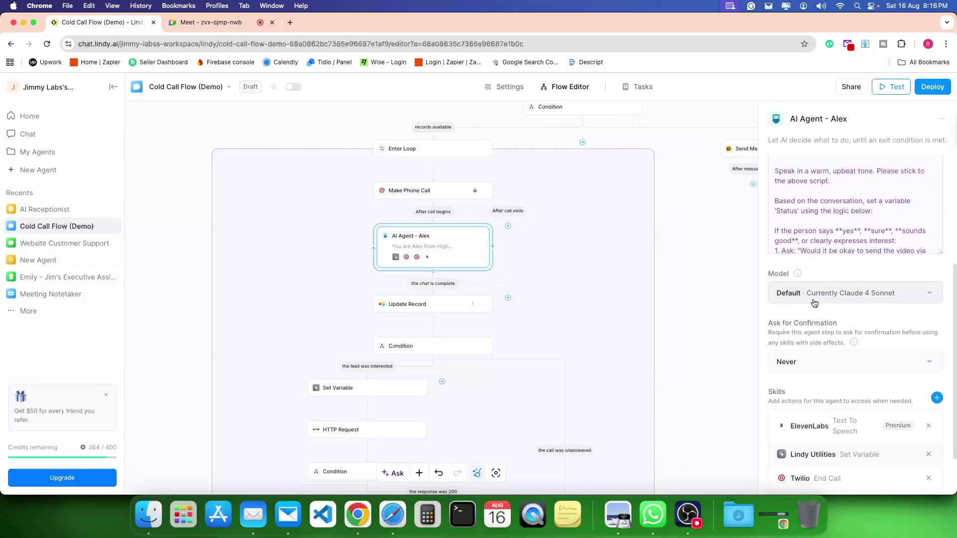
{"action": "left_click", "coordinate": [864, 295]}
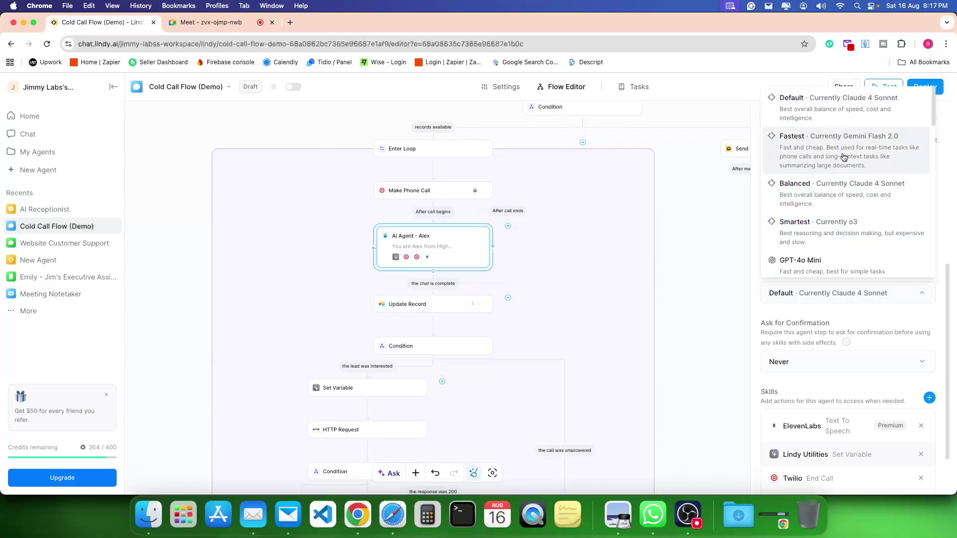
{"action": "scroll", "coordinate": [840, 263], "scroll_direction": "down", "scroll_amount": 3}
{"action": "scroll", "coordinate": [840, 263], "scroll_direction": "down", "scroll_amount": 5}
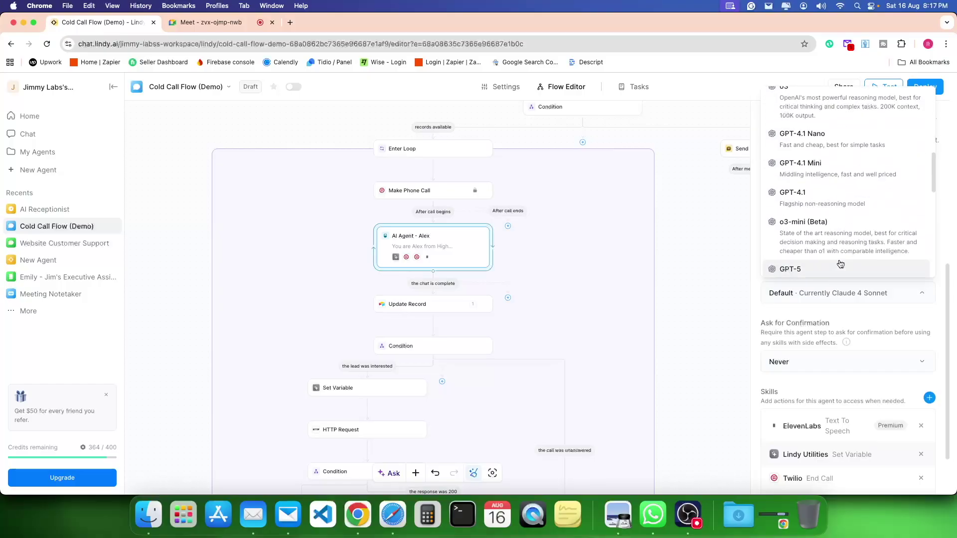
{"action": "scroll", "coordinate": [837, 263], "scroll_direction": "down", "scroll_amount": 2}
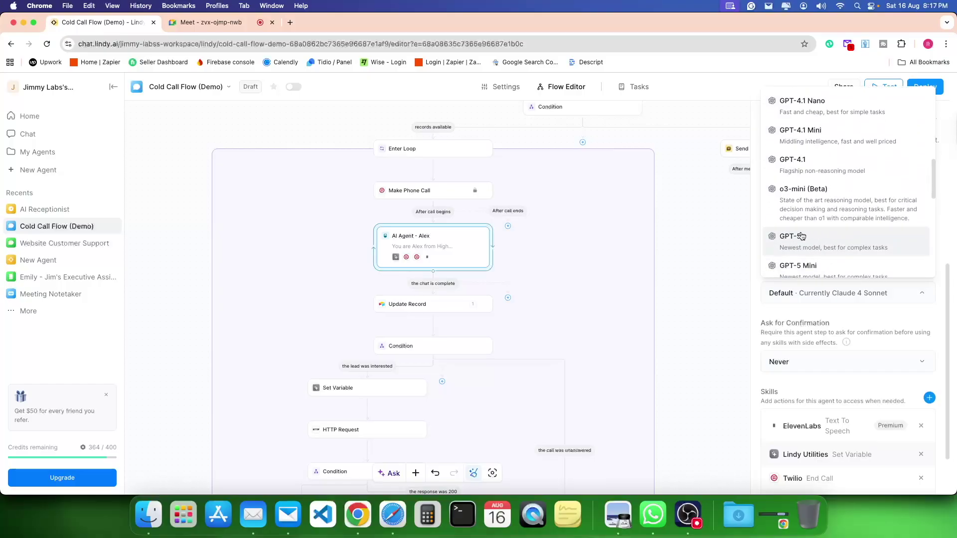
{"action": "scroll", "coordinate": [827, 244], "scroll_direction": "down", "scroll_amount": 2}
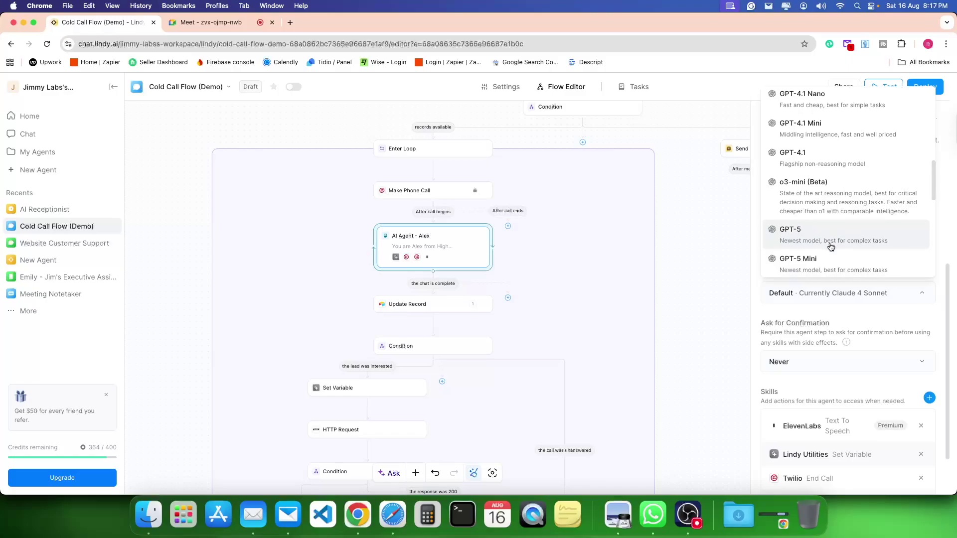
{"action": "scroll", "coordinate": [830, 248], "scroll_direction": "down", "scroll_amount": 3}
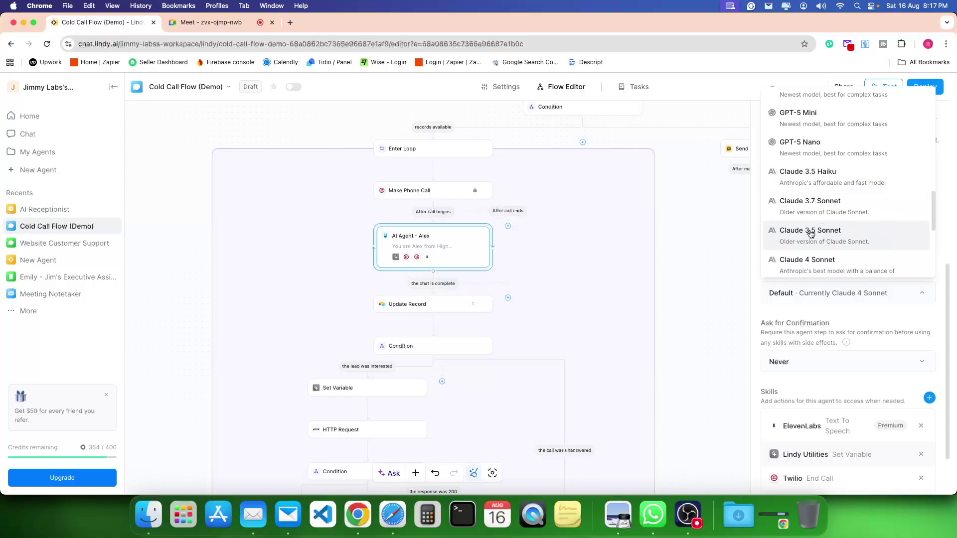
{"action": "scroll", "coordinate": [811, 261], "scroll_direction": "down", "scroll_amount": 3}
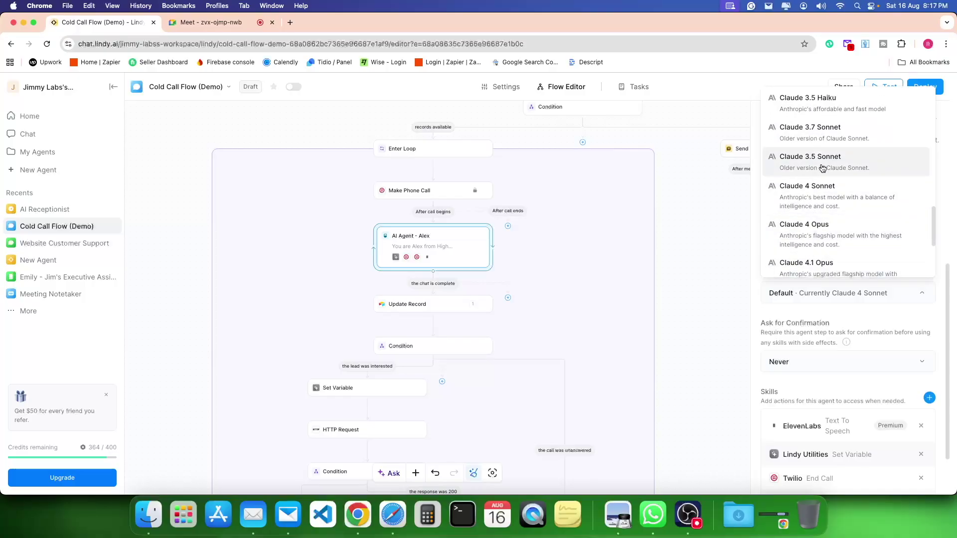
{"action": "scroll", "coordinate": [820, 258], "scroll_direction": "down", "scroll_amount": 5}
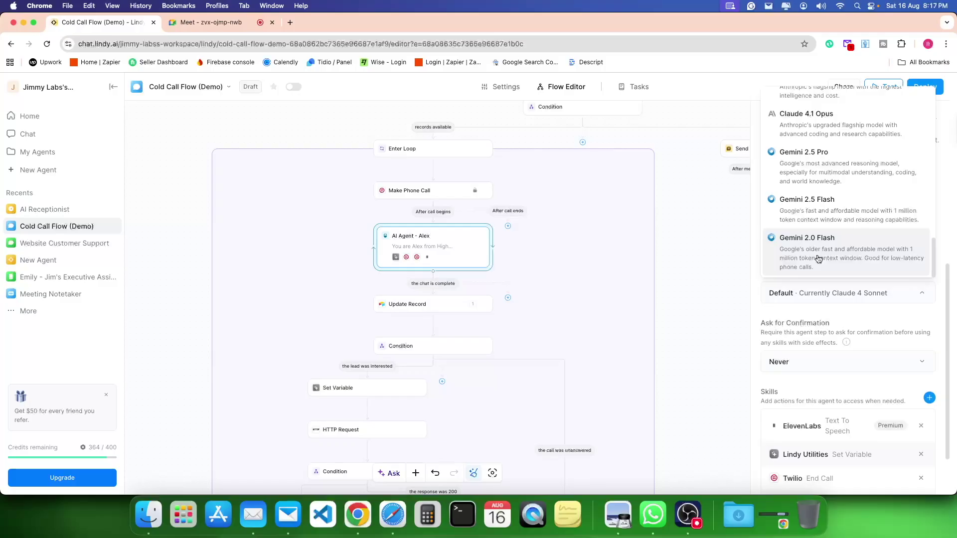
Review the Default, Fastest, Balanced and Smartest model presets again and close the choices without changing the AI Agent's model
{"action": "scroll", "coordinate": [818, 258], "scroll_direction": "up", "scroll_amount": 10}
{"action": "scroll", "coordinate": [818, 258], "scroll_direction": "up", "scroll_amount": 5}
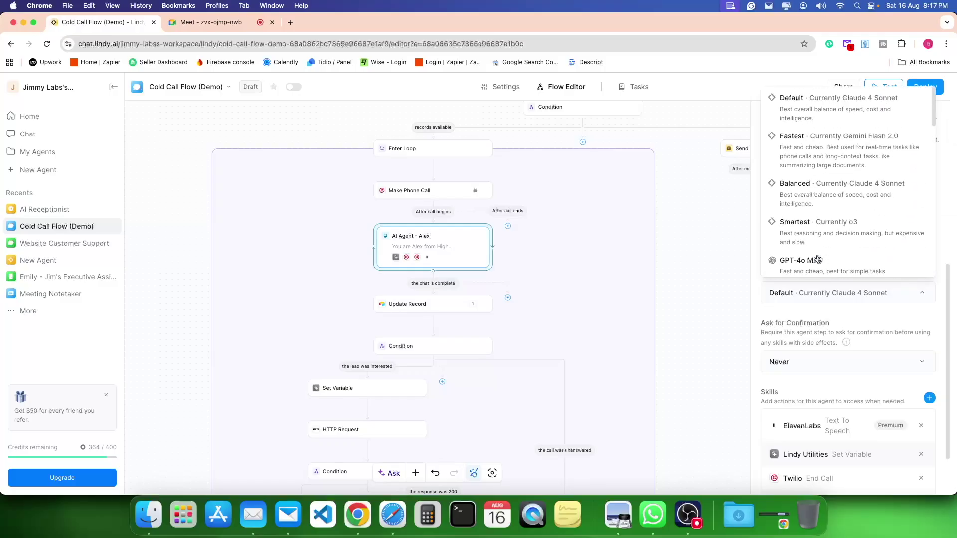
{"action": "left_click", "coordinate": [874, 293]}
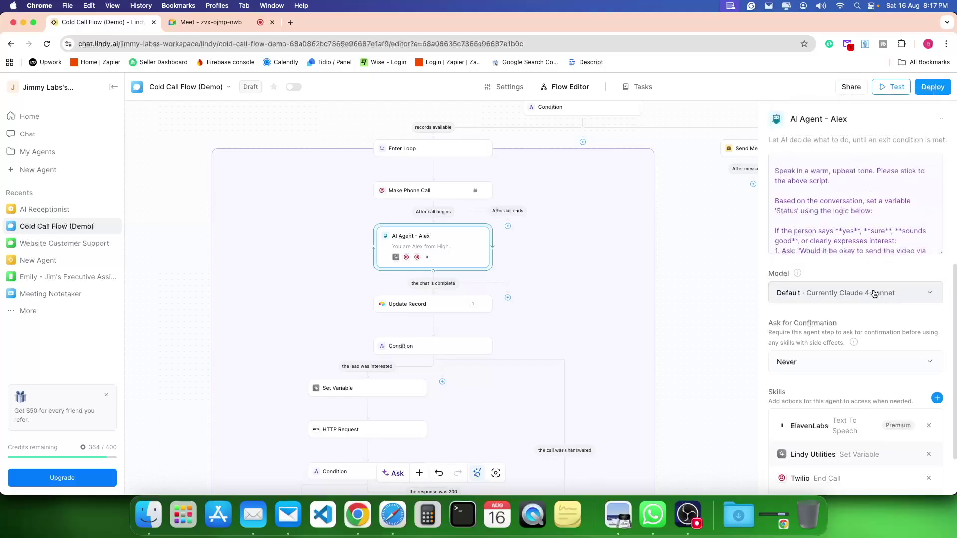
{"action": "left_click", "coordinate": [834, 294]}
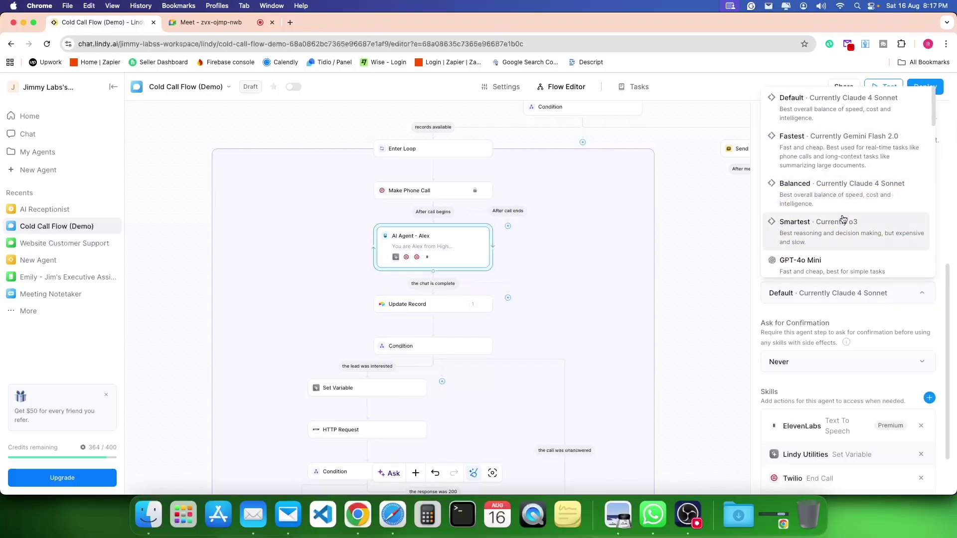
{"action": "left_click", "coordinate": [851, 295]}
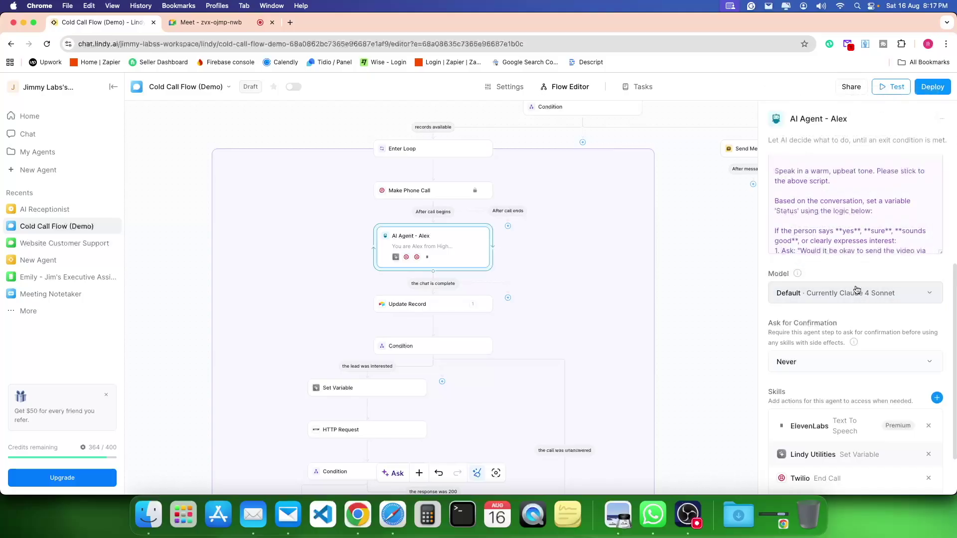
Close the AI Agent's settings and go back to the triggers at the start of the flow
{"action": "left_click", "coordinate": [689, 285]}
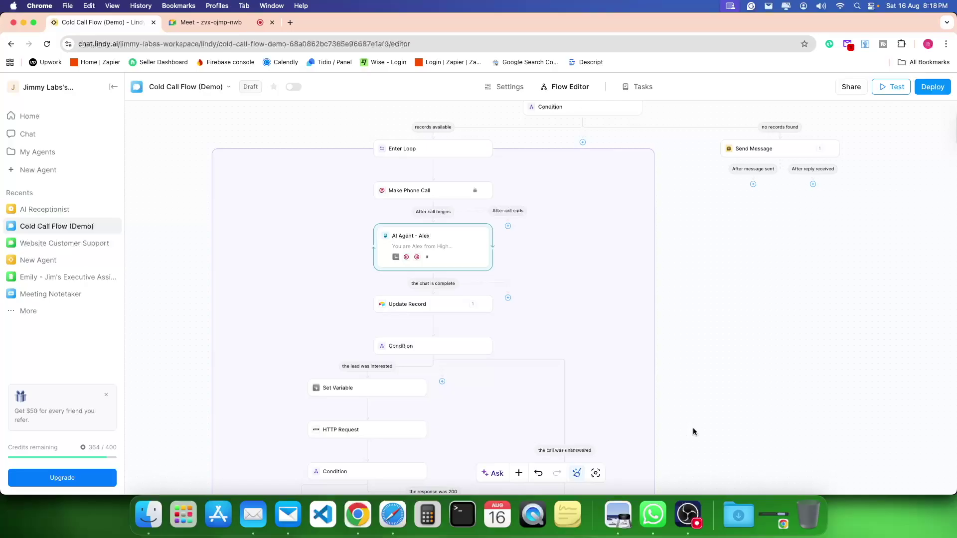
{"action": "scroll", "coordinate": [693, 430], "scroll_direction": "up", "scroll_amount": 3}
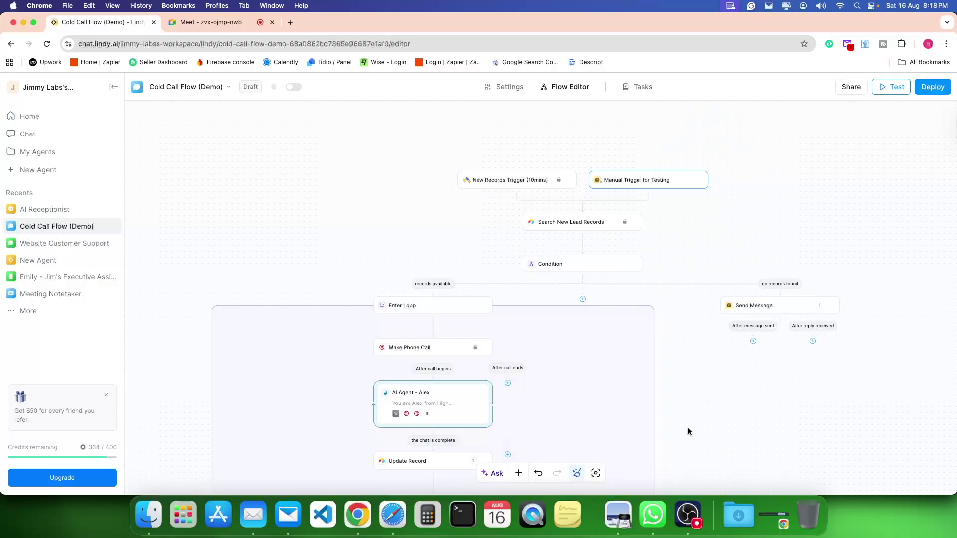
Open toolify.ai in a new browser tab and dismiss the Google sign-in prompt
{"action": "left_click", "coordinate": [290, 22]}
{"action": "type", "text": "toolify"}
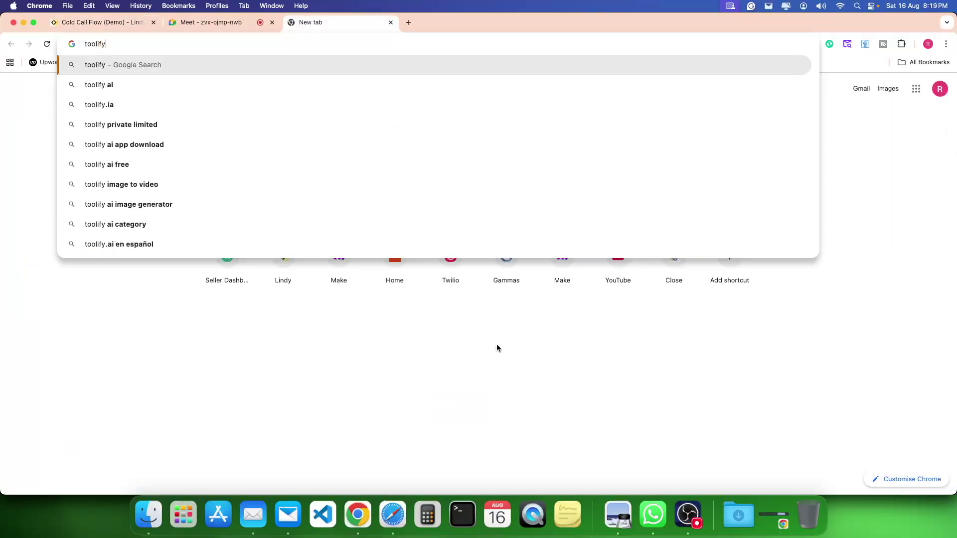
{"action": "type", "text": ".ai"}
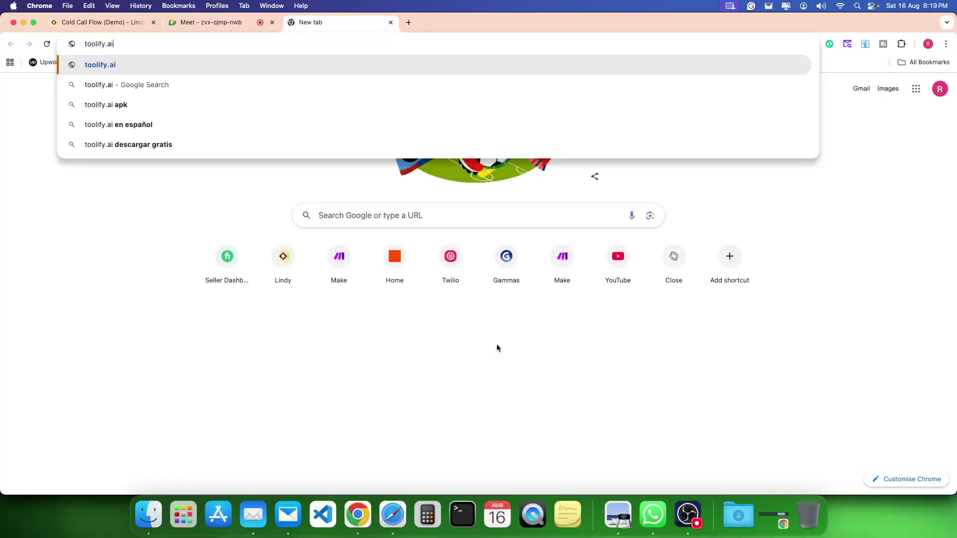
{"action": "key", "text": "Return"}
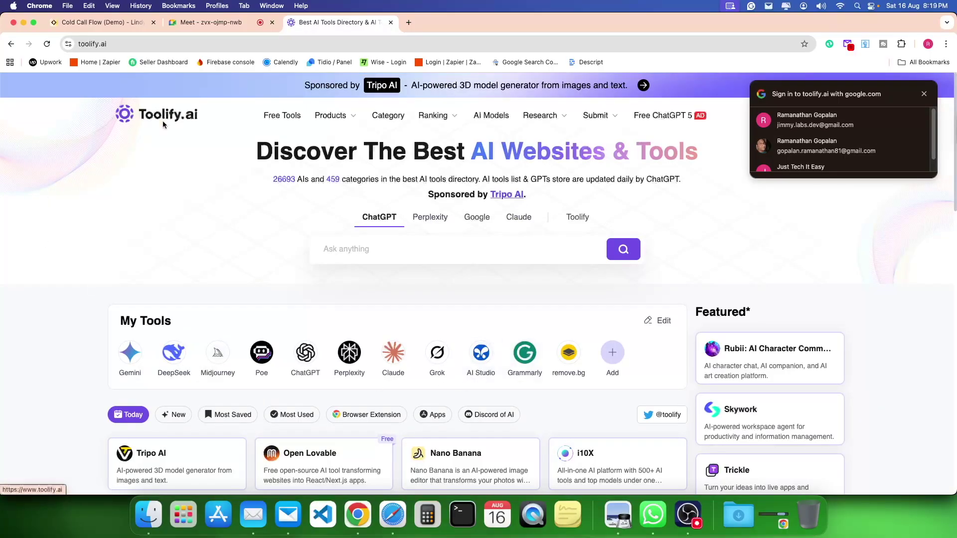
{"action": "left_click", "coordinate": [923, 95]}
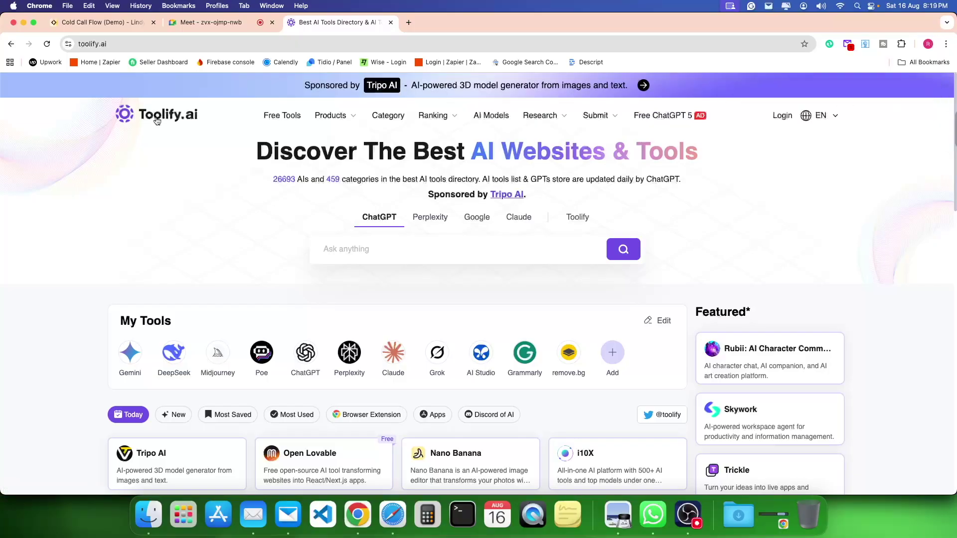
Examine the Toolify homepage introduction, briefly highlighting the part of the line describing its AI tools directory
{"action": "mouse_move", "coordinate": [323, 116]}
{"action": "left_click_drag", "start_coordinate": [420, 180], "coordinate": [479, 181]}
{"action": "left_click", "coordinate": [718, 202]}
Browse Toolify's My Tools, today's tool listings and the Free AI Tools by Category section, and return to the page's start
{"action": "scroll", "coordinate": [911, 346], "scroll_direction": "down", "scroll_amount": 10}
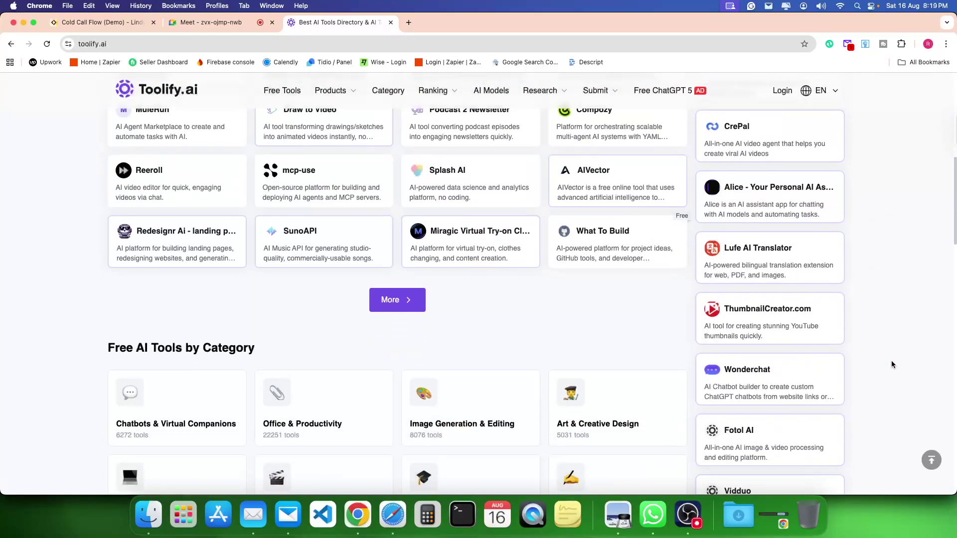
{"action": "scroll", "coordinate": [891, 365], "scroll_direction": "down", "scroll_amount": 5}
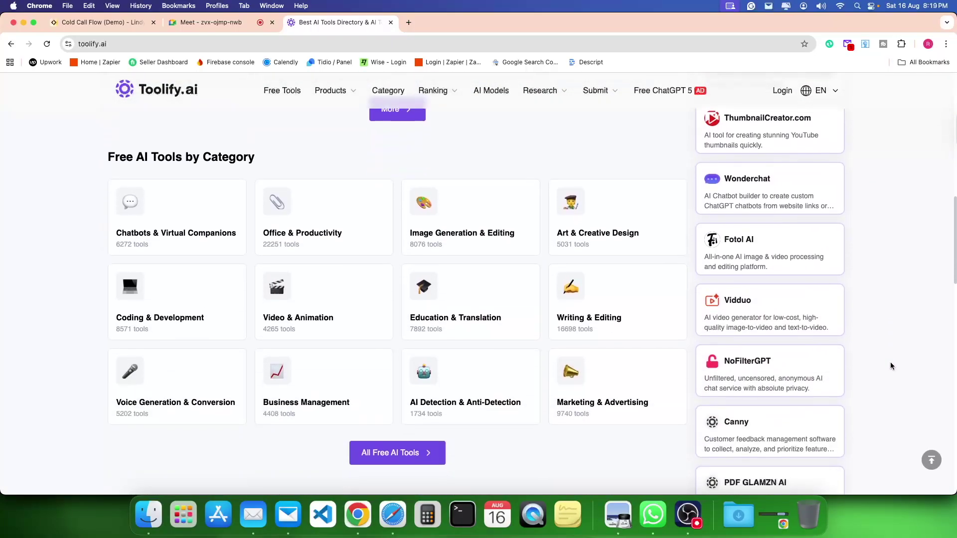
{"action": "scroll", "coordinate": [891, 366], "scroll_direction": "up", "scroll_amount": 3}
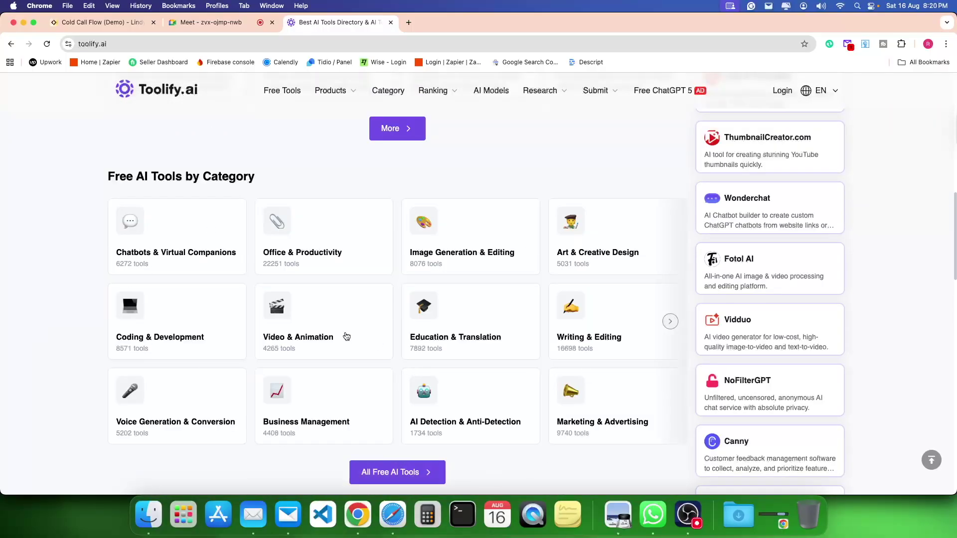
{"action": "scroll", "coordinate": [333, 354], "scroll_direction": "up", "scroll_amount": 10}
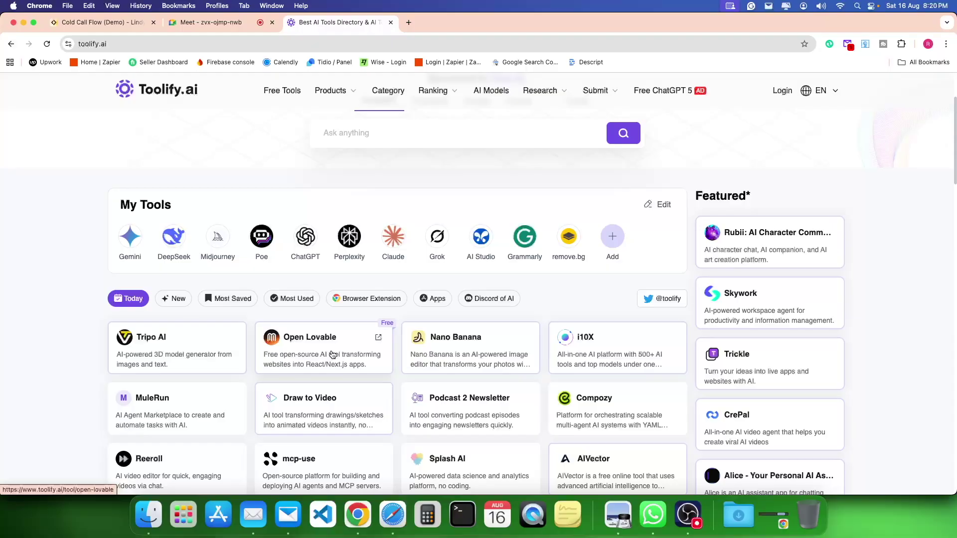
{"action": "scroll", "coordinate": [333, 354], "scroll_direction": "up", "scroll_amount": 3}
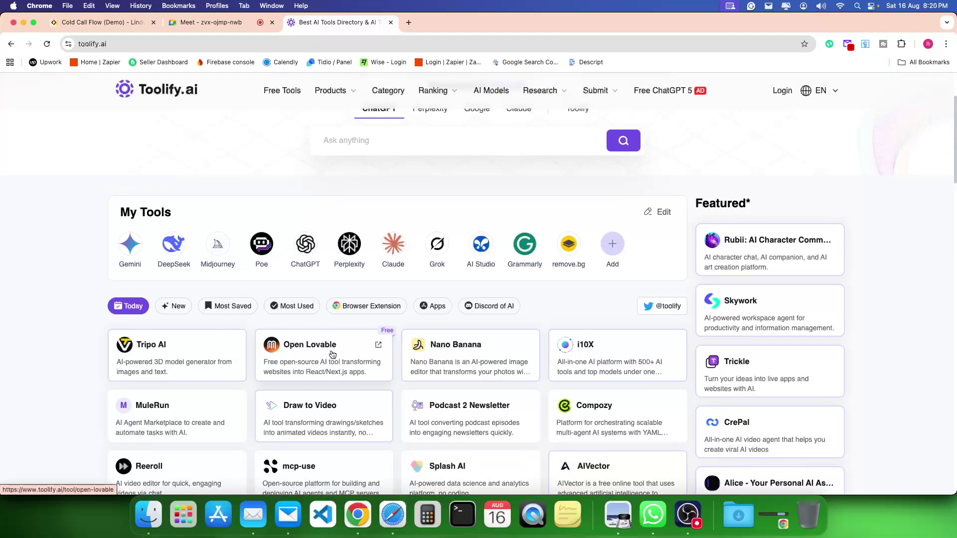
{"action": "scroll", "coordinate": [635, 381], "scroll_direction": "down", "scroll_amount": 5}
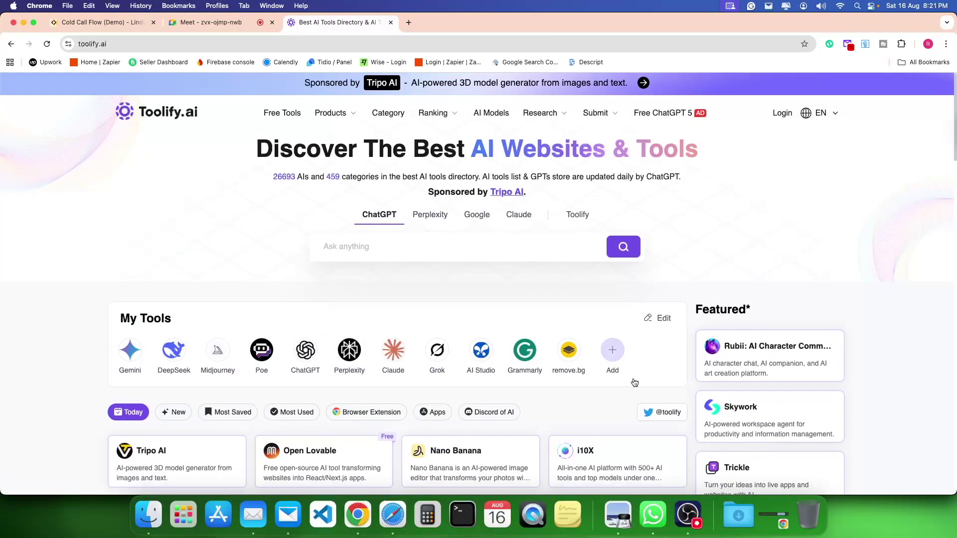
{"action": "scroll", "coordinate": [634, 383], "scroll_direction": "down", "scroll_amount": 2}
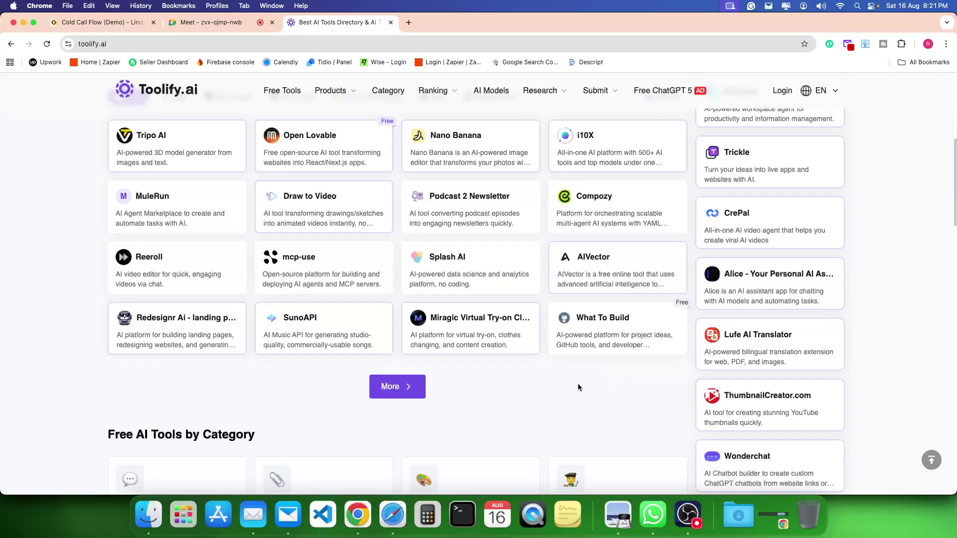
{"action": "scroll", "coordinate": [70, 407], "scroll_direction": "down", "scroll_amount": 3}
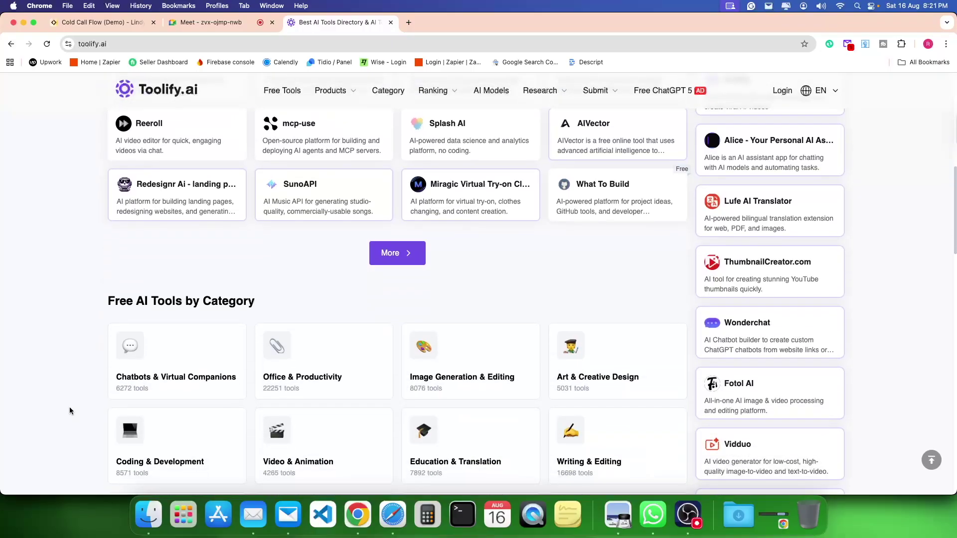
{"action": "scroll", "coordinate": [62, 412], "scroll_direction": "down", "scroll_amount": 7}
{"action": "scroll", "coordinate": [61, 414], "scroll_direction": "up", "scroll_amount": 10}
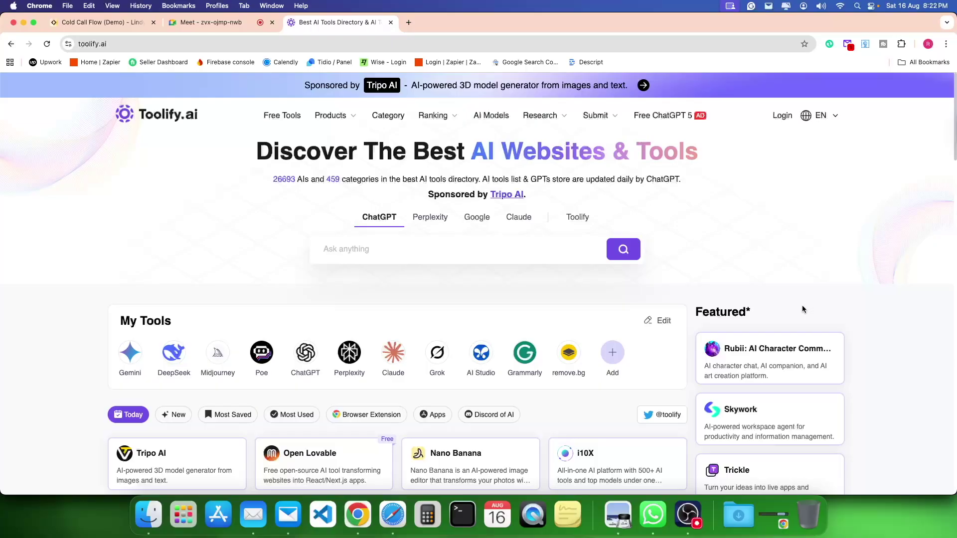
Close the Toolify page and switch to the browser window with the Gamma presentation's Q&A slide
{"action": "key", "text": "super+w"}
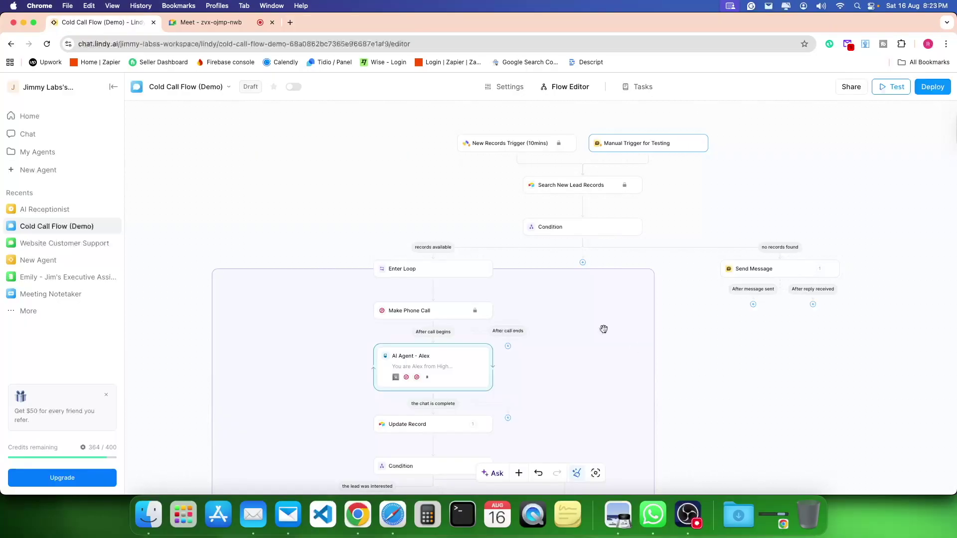
{"action": "key", "text": "super+grave"}
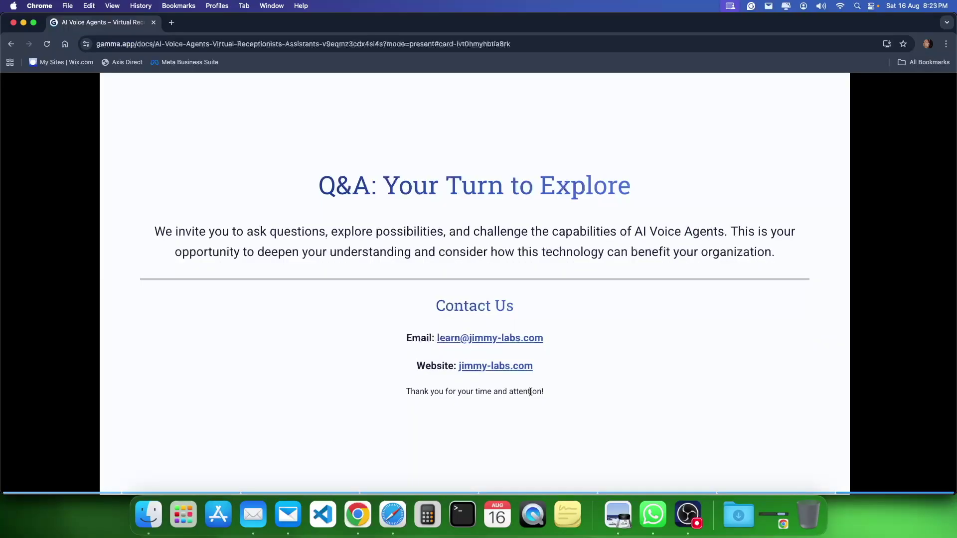